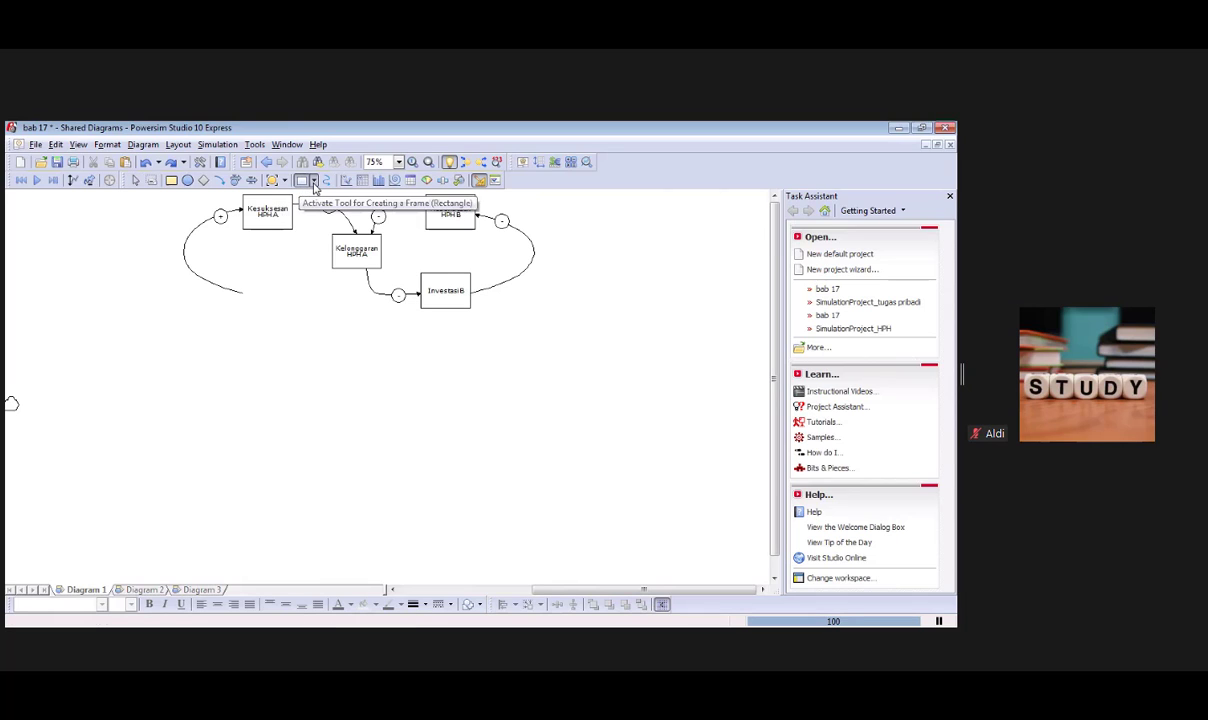
Add a rectangle frame labelled "Investasi A" at the open end of the curved arrow leading to Kesuksesan HPH A.
{"action": "left_click", "coordinate": [313, 181]}
{"action": "left_click", "coordinate": [322, 200]}
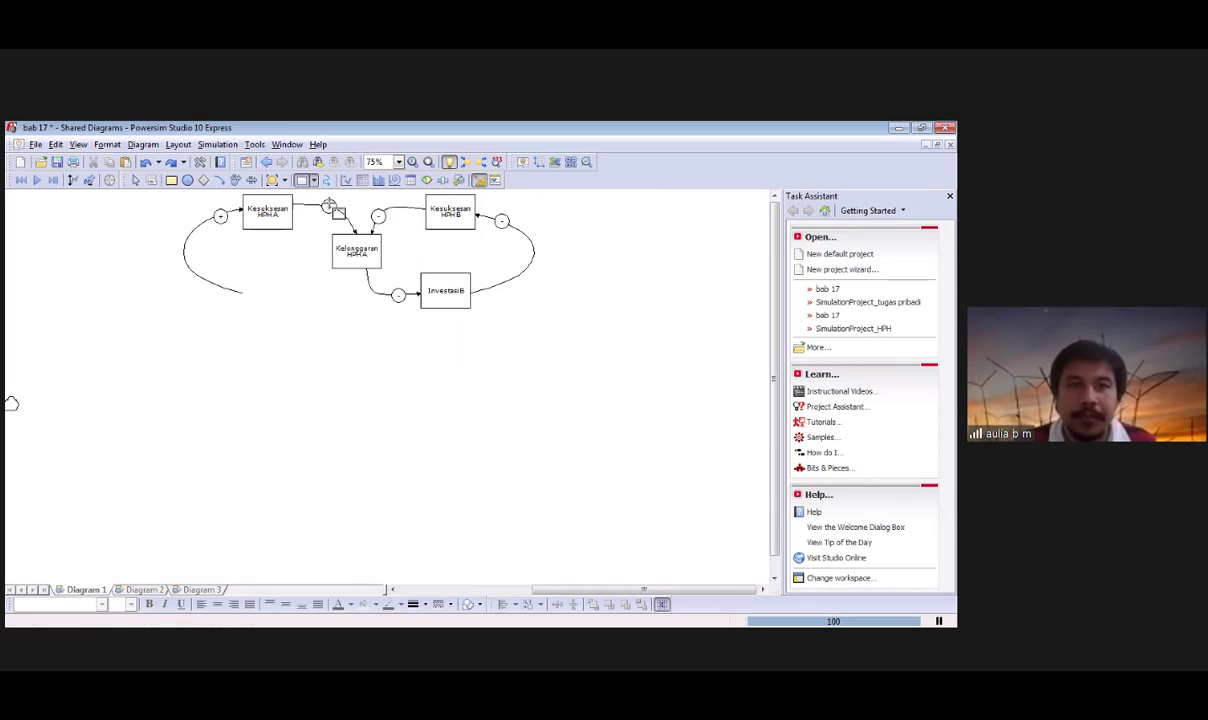
{"action": "mouse_move", "coordinate": [244, 283]}
{"action": "left_mouse_down"}
{"action": "mouse_move", "coordinate": [280, 316]}
{"action": "mouse_move", "coordinate": [308, 320]}
{"action": "left_mouse_up"}
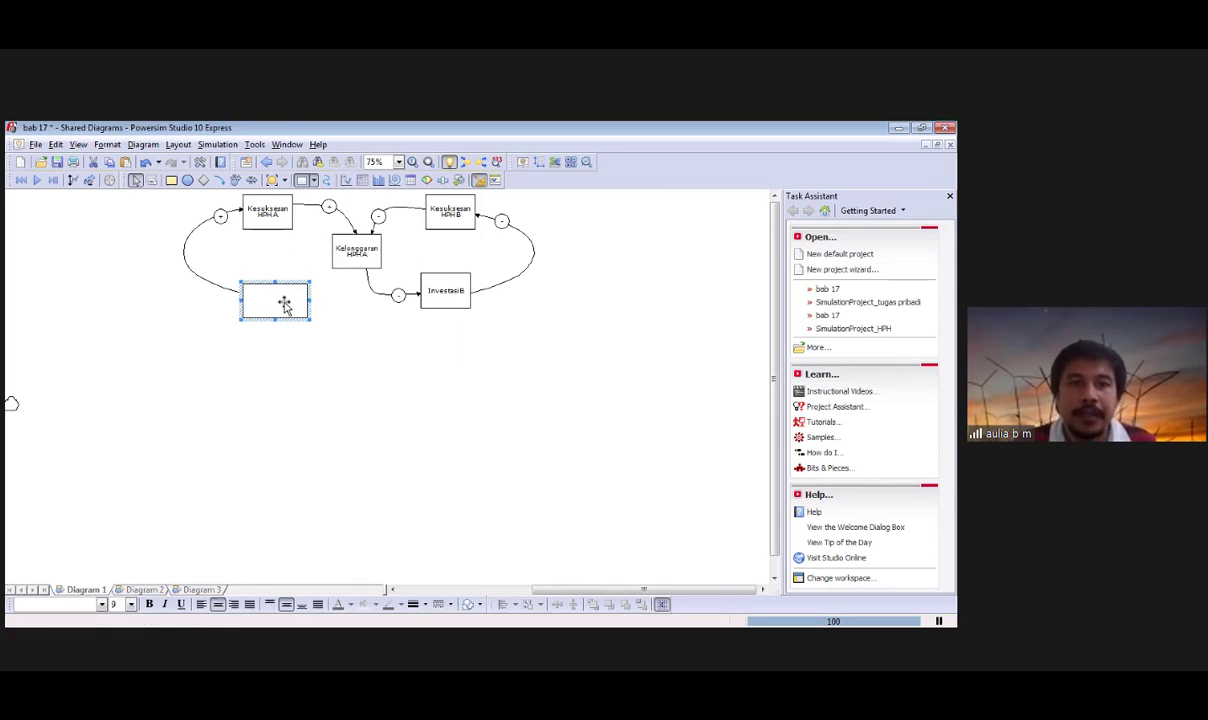
{"action": "right_click", "coordinate": [284, 306]}
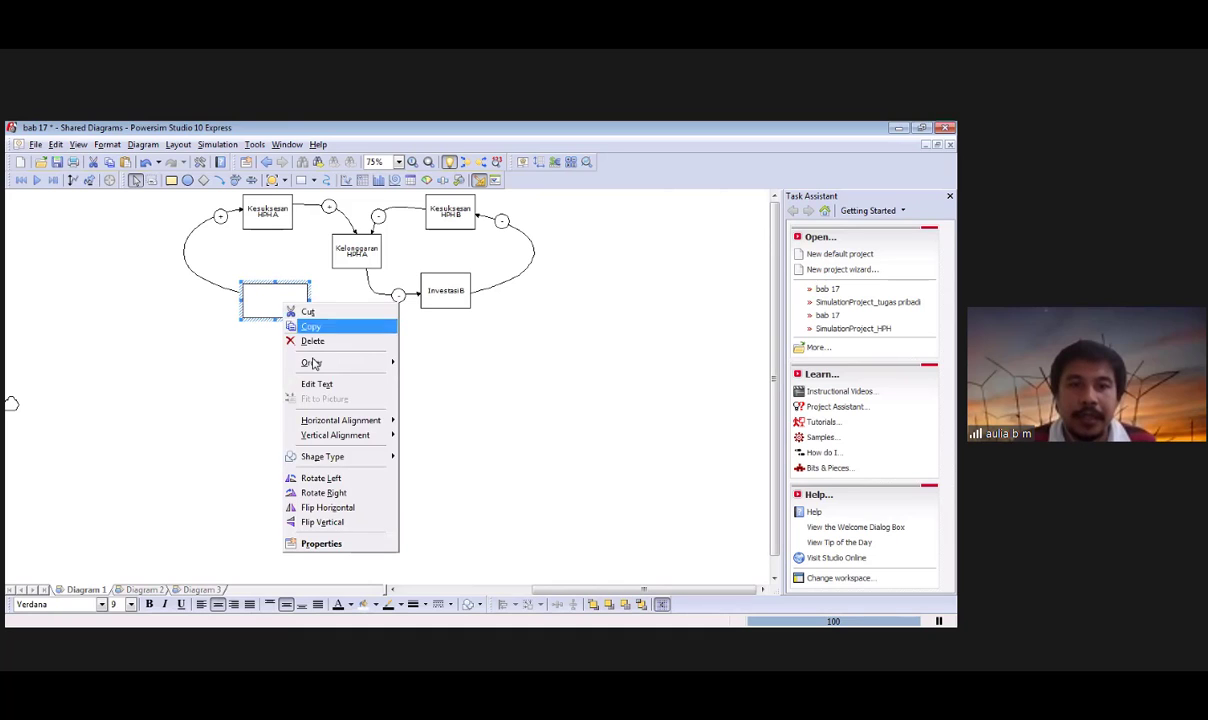
{"action": "left_click", "coordinate": [316, 384]}
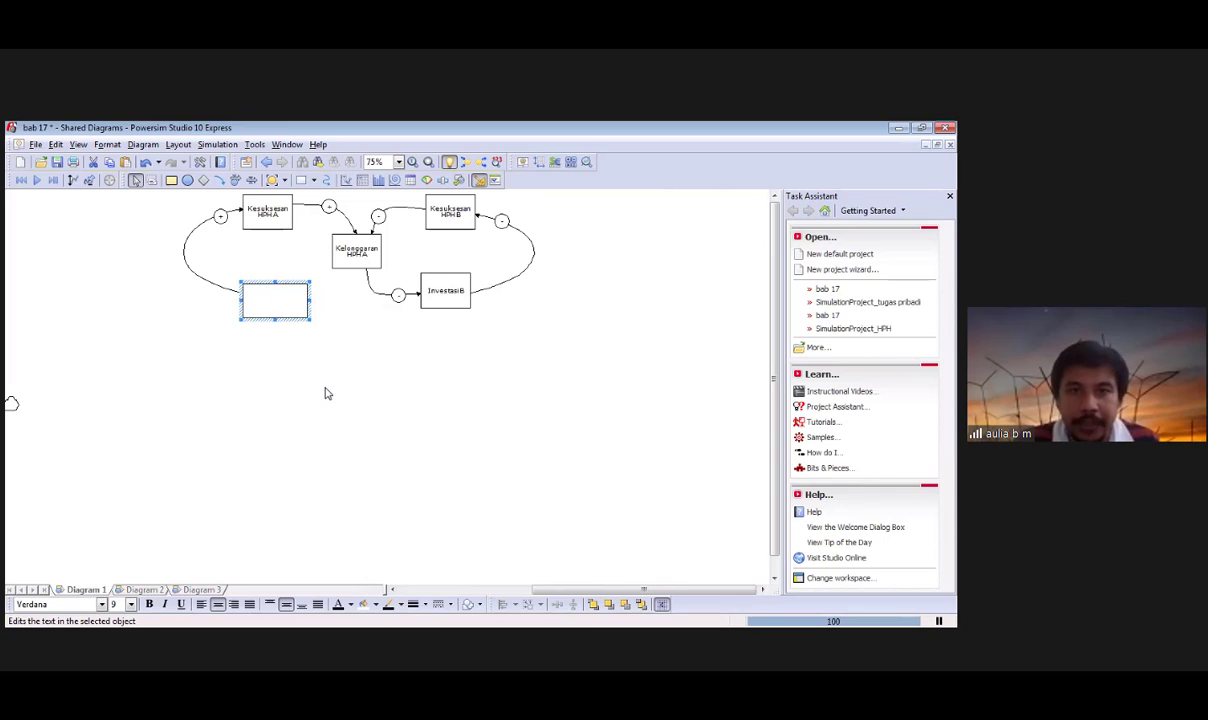
{"action": "type", "text": "Investasi"}
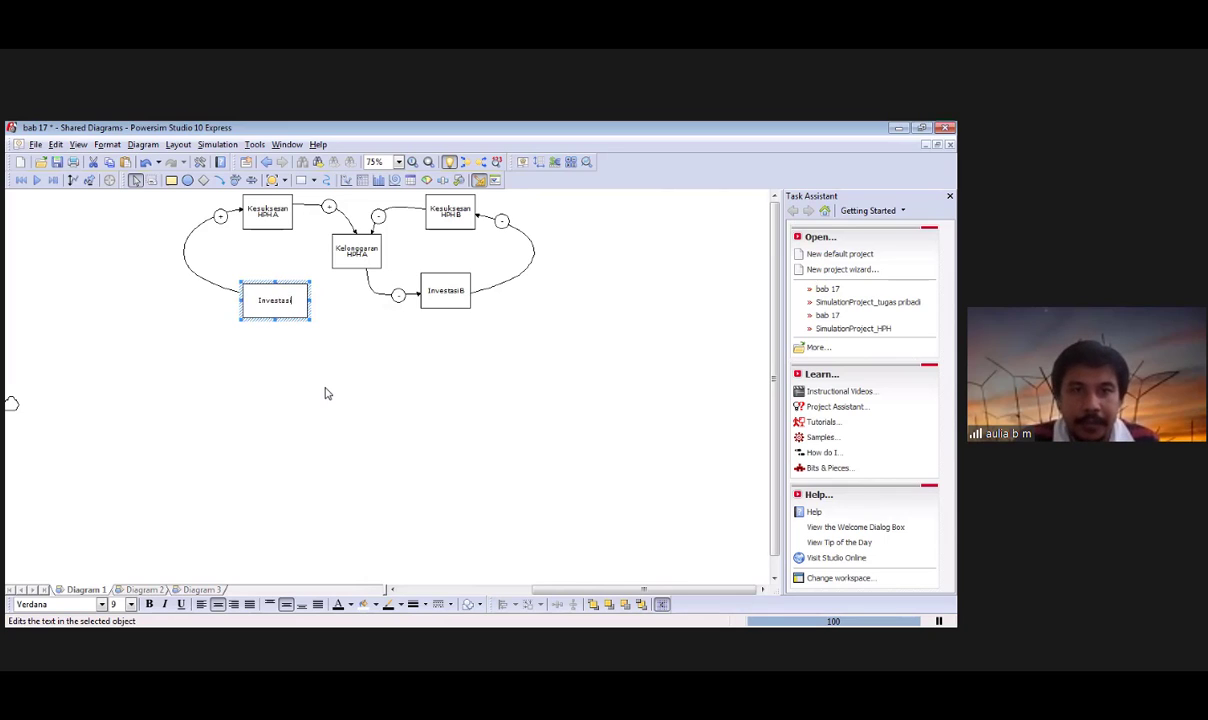
{"action": "type", "text": " A"}
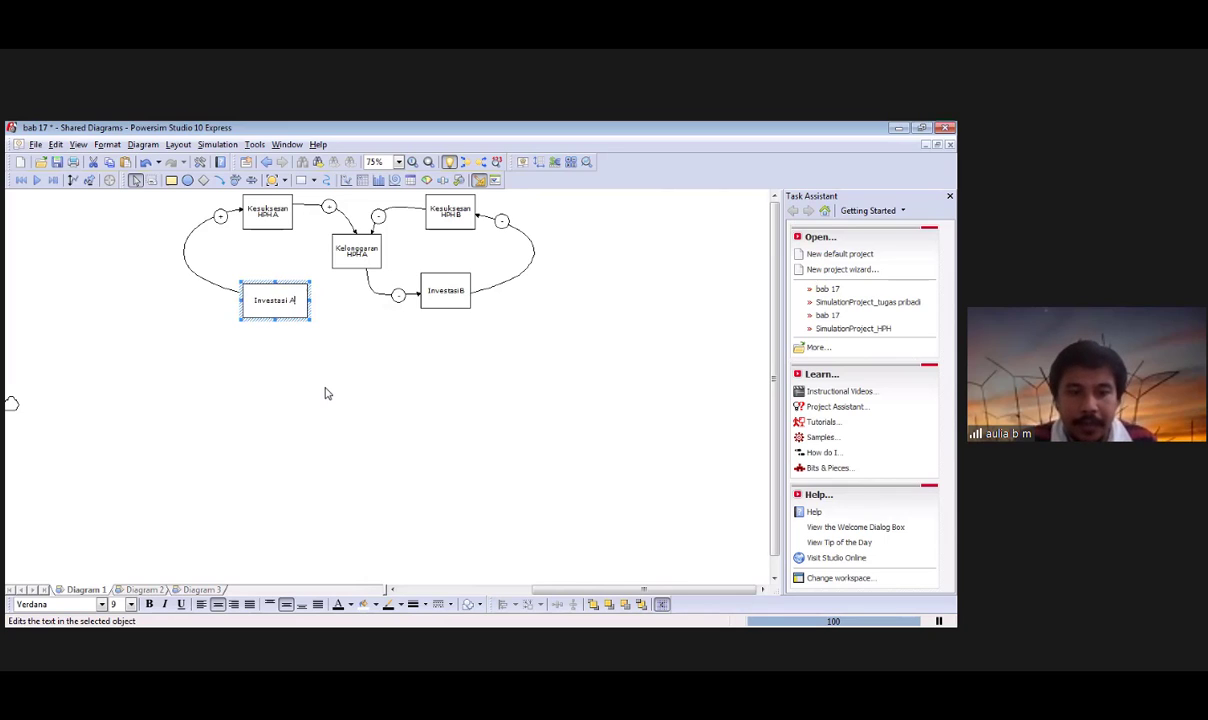
{"action": "left_click", "coordinate": [328, 399]}
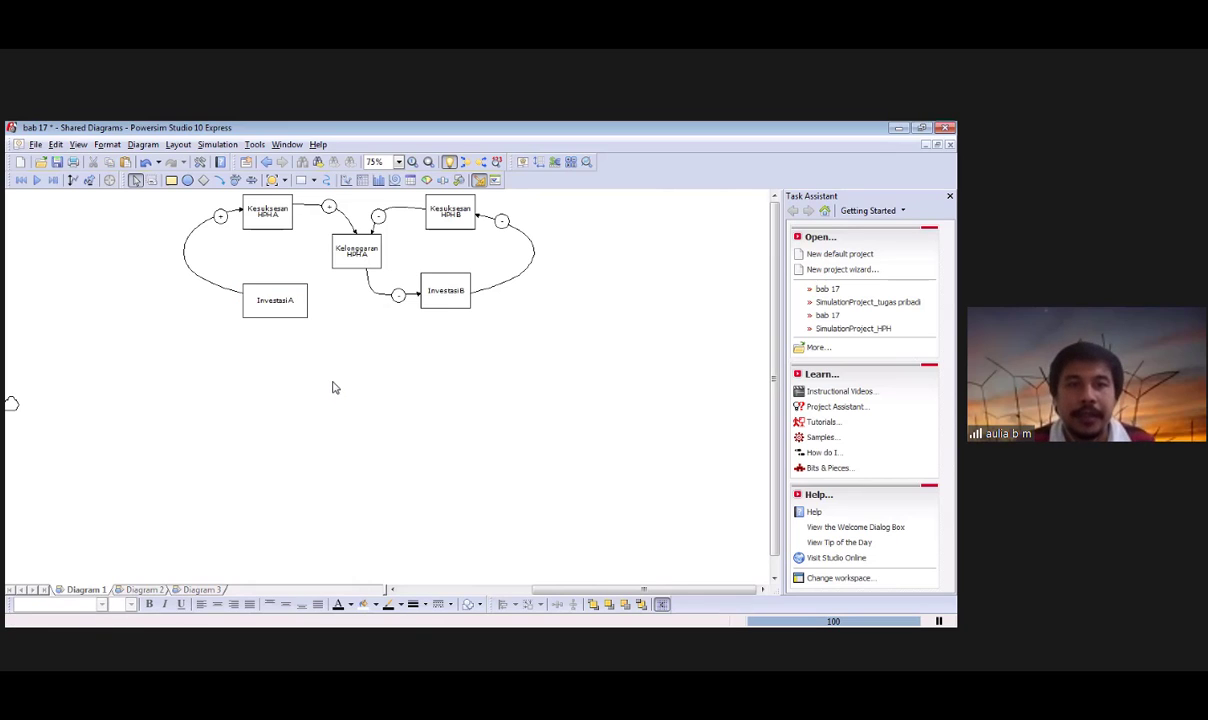
Draw a curved freeform arrow from the Kelonggaran HPH A box to the Investasi A box.
{"action": "left_click", "coordinate": [326, 182]}
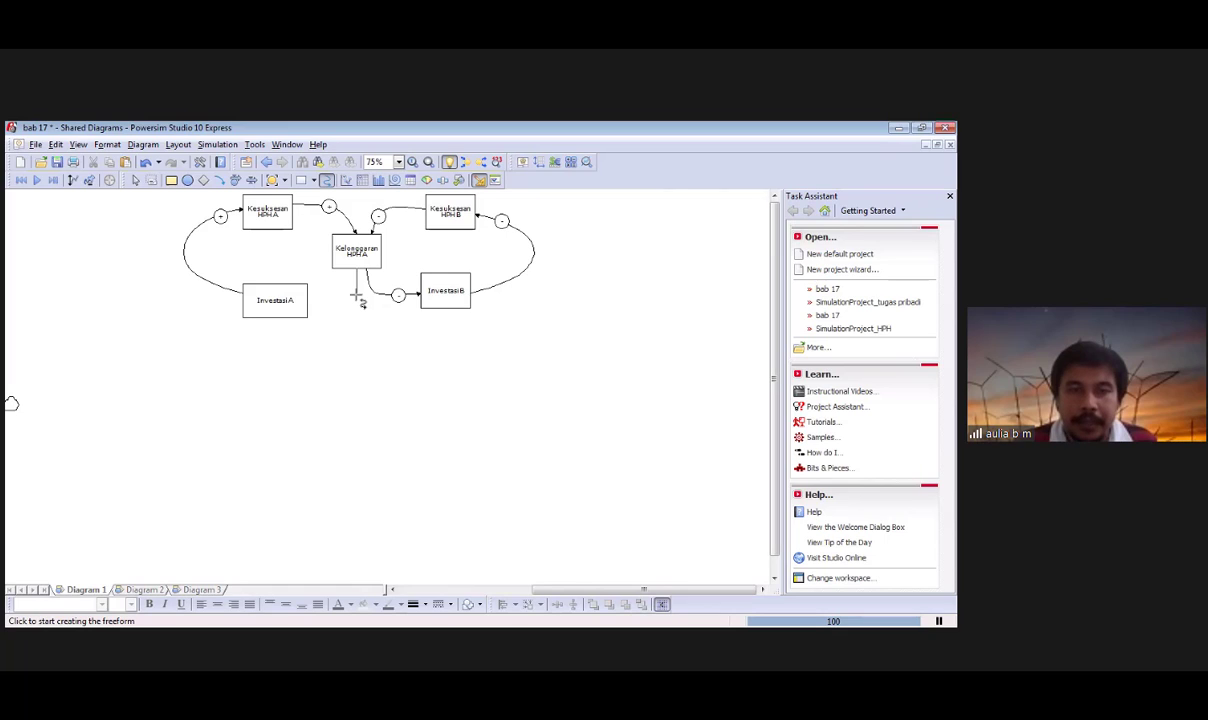
{"action": "left_click_drag", "start_coordinate": [356, 296], "coordinate": [309, 303]}
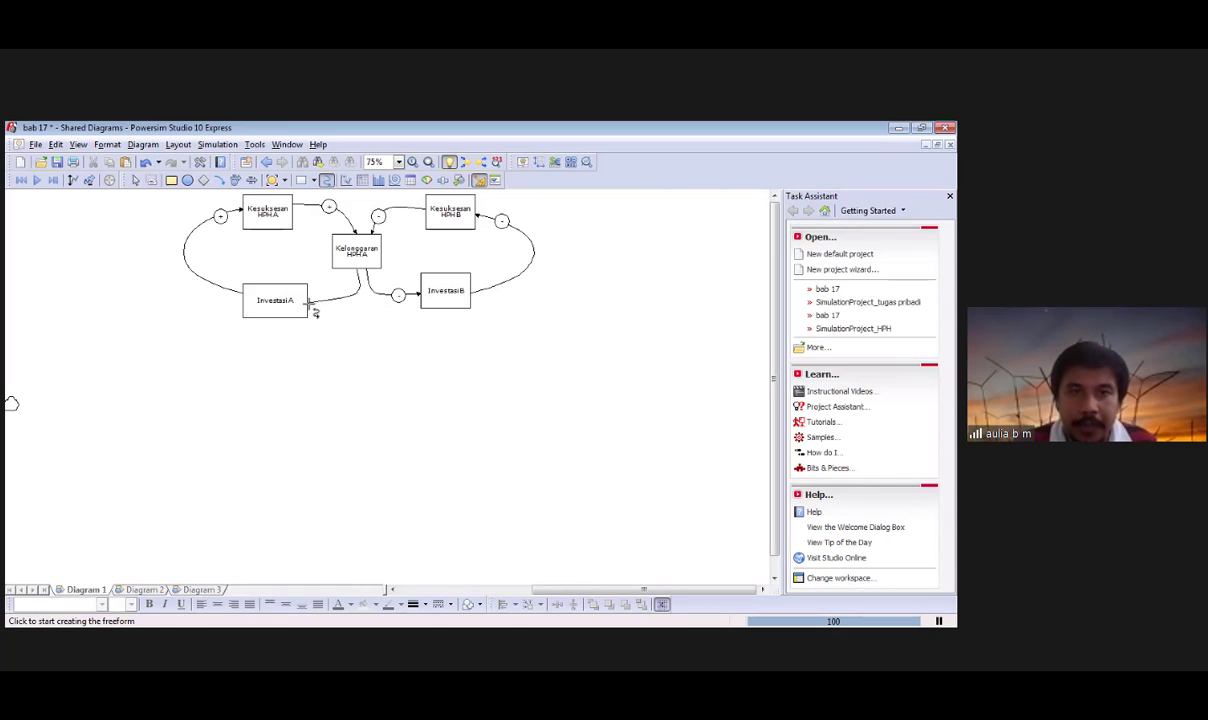
{"action": "left_click", "coordinate": [312, 306]}
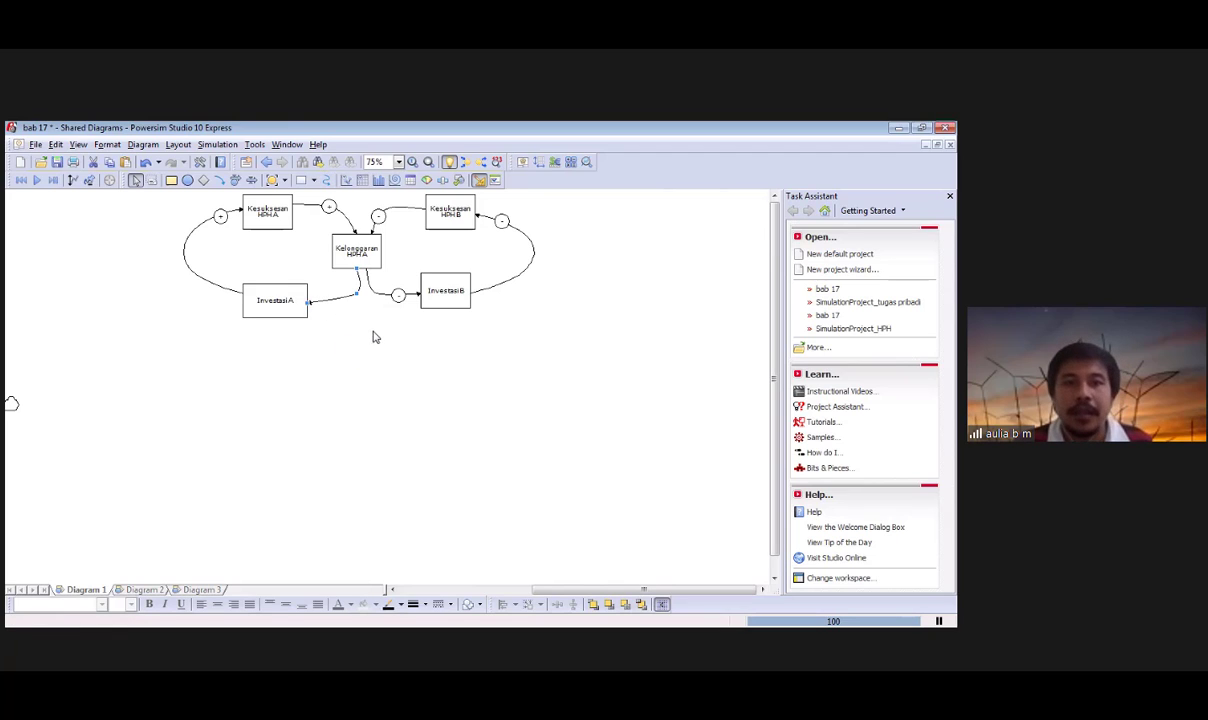
Add a small oval frame containing "+" and position it on the arrow between Kelonggaran HPH A and Investasi A.
{"action": "left_click", "coordinate": [313, 181]}
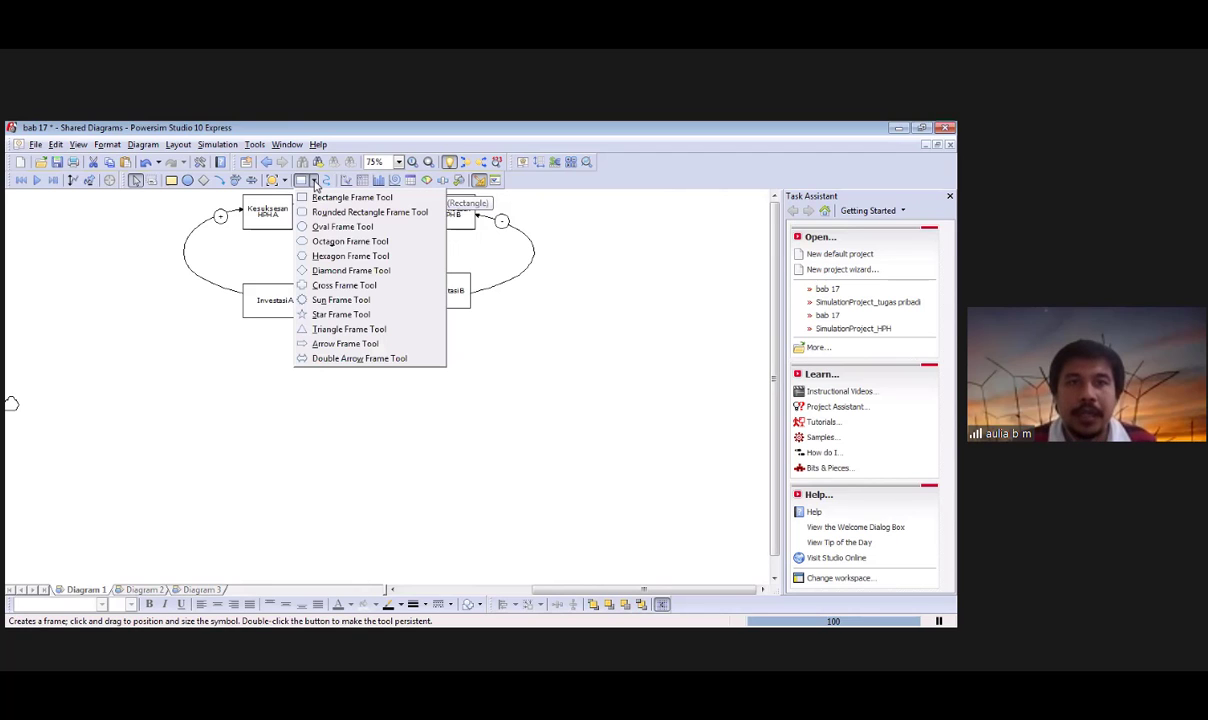
{"action": "left_click", "coordinate": [331, 231]}
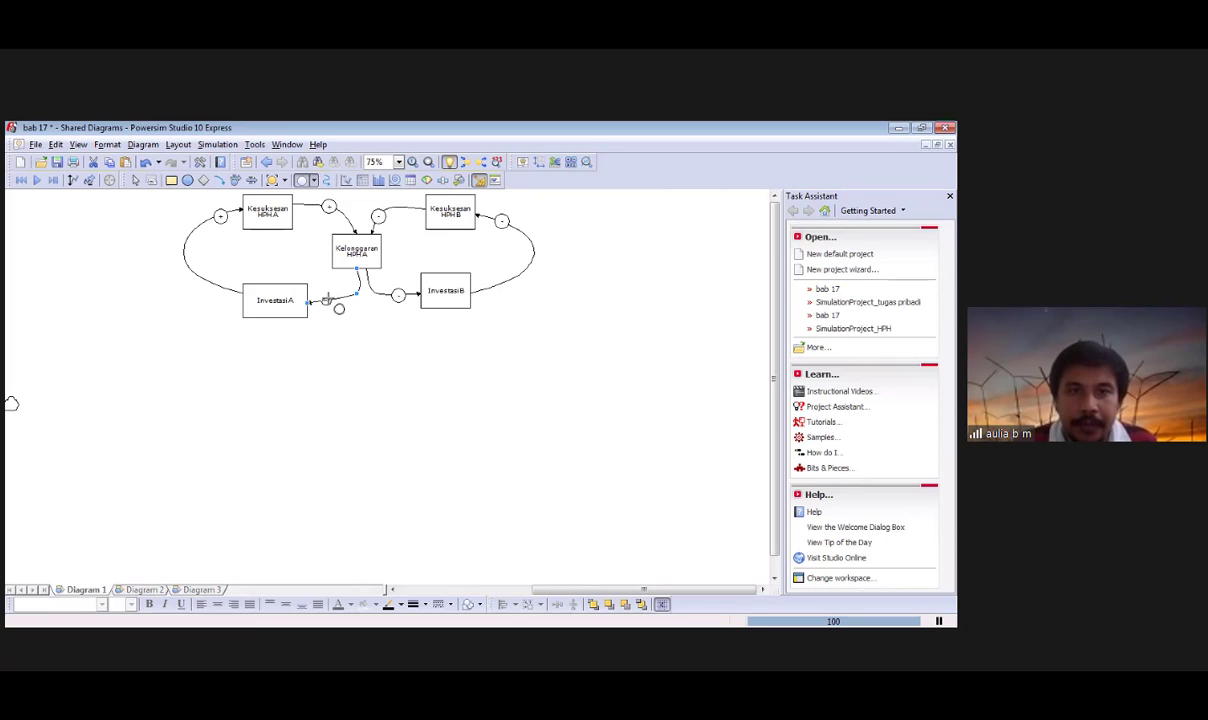
{"action": "left_click_drag", "start_coordinate": [323, 298], "coordinate": [336, 313]}
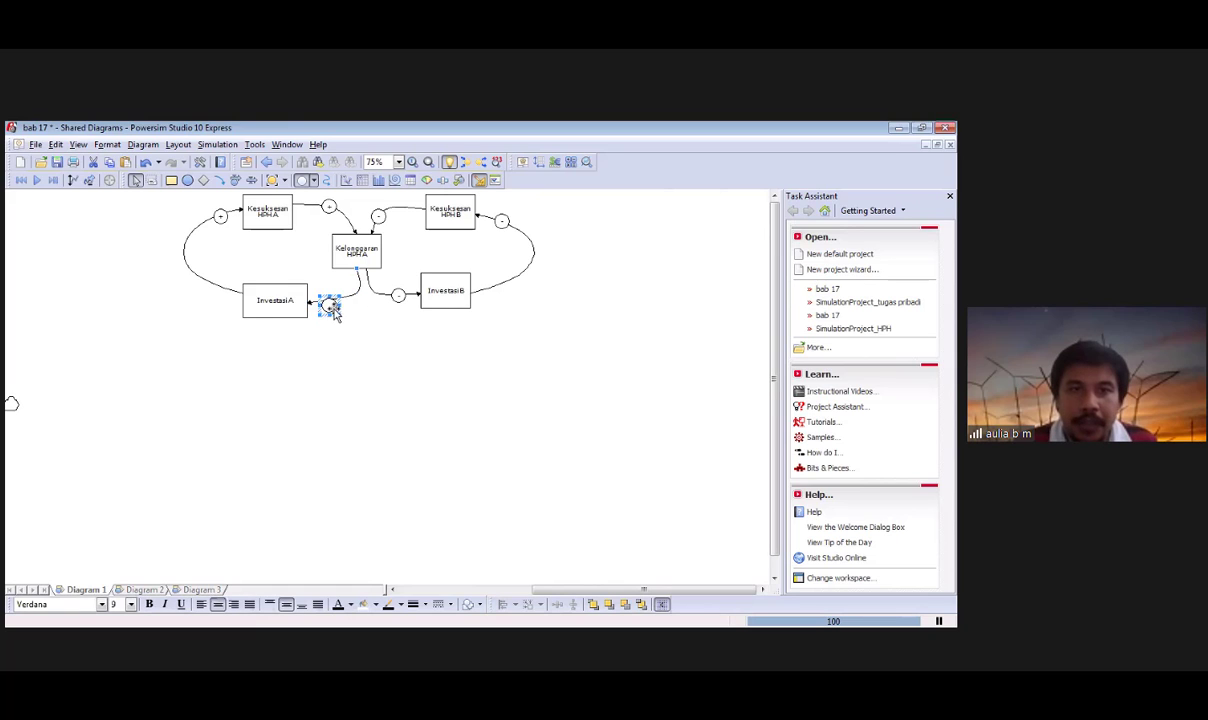
{"action": "right_click", "coordinate": [330, 306]}
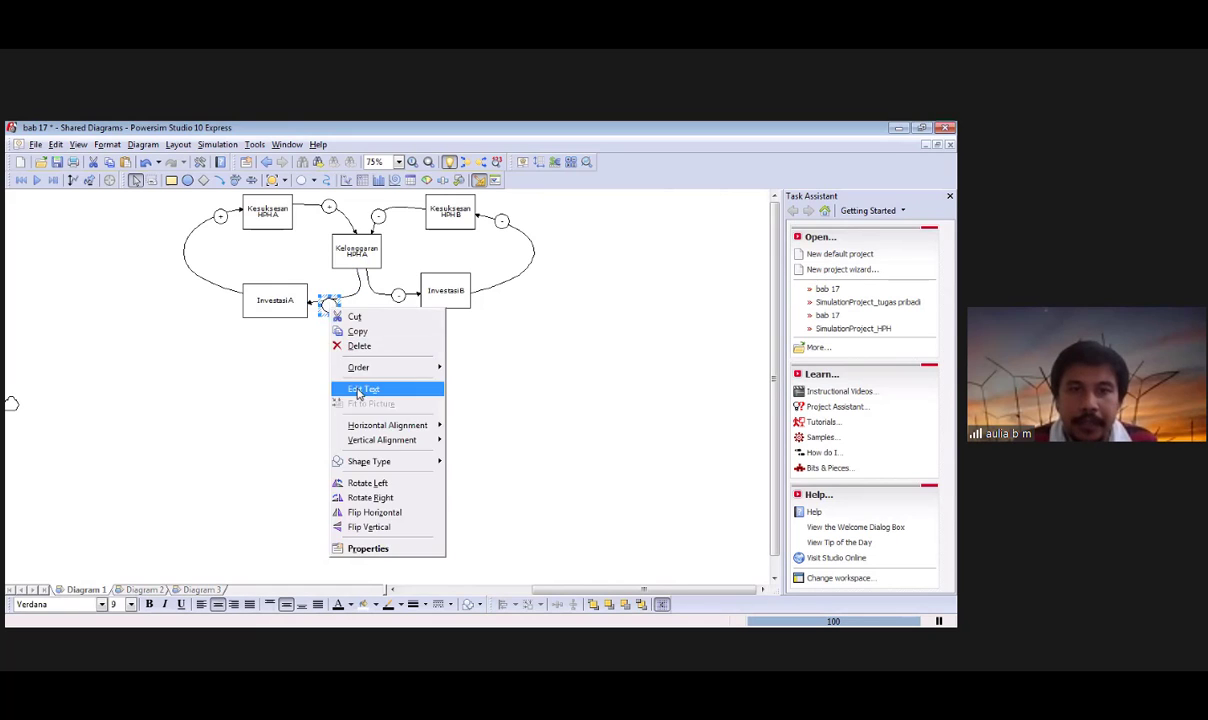
{"action": "left_click", "coordinate": [360, 390]}
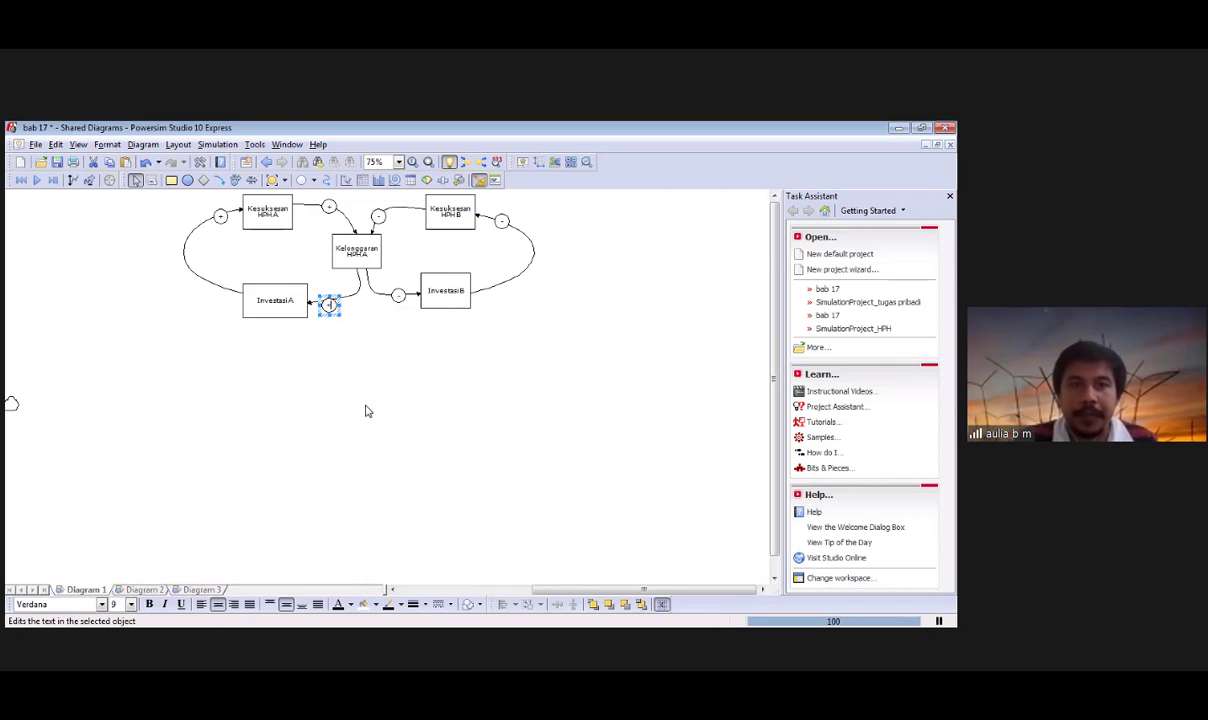
{"action": "left_click", "coordinate": [362, 394]}
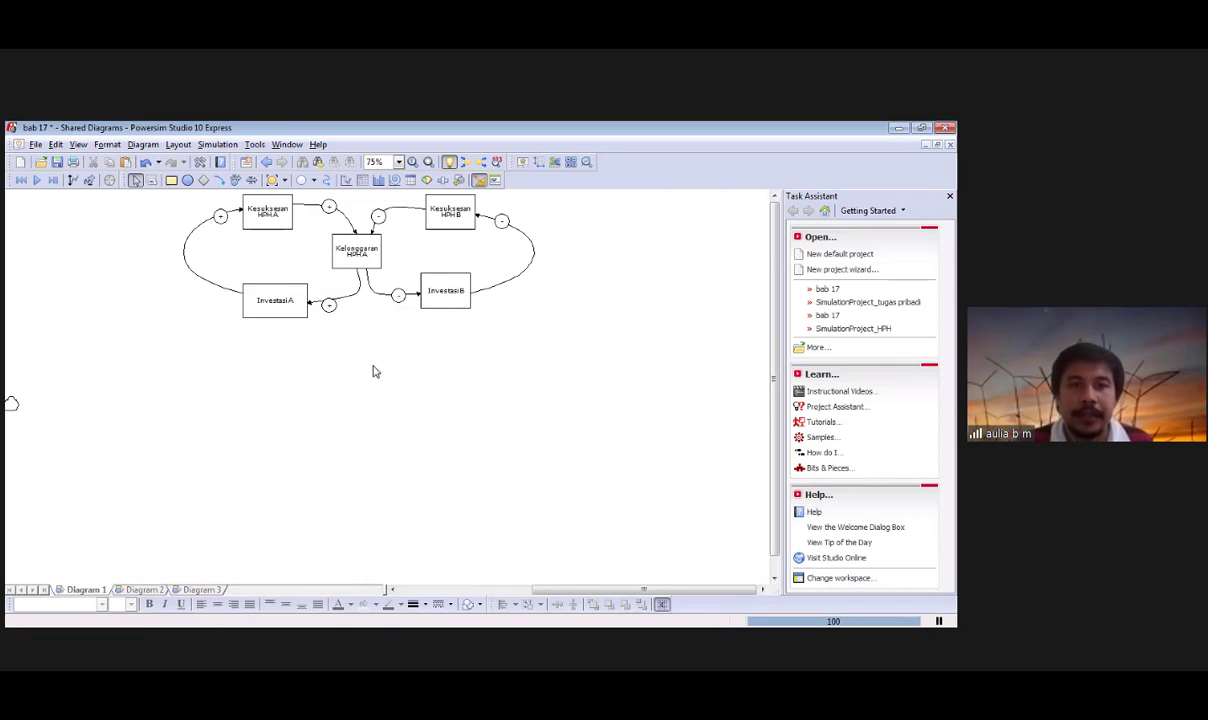
{"action": "left_click", "coordinate": [330, 304]}
{"action": "left_click", "coordinate": [330, 304]}
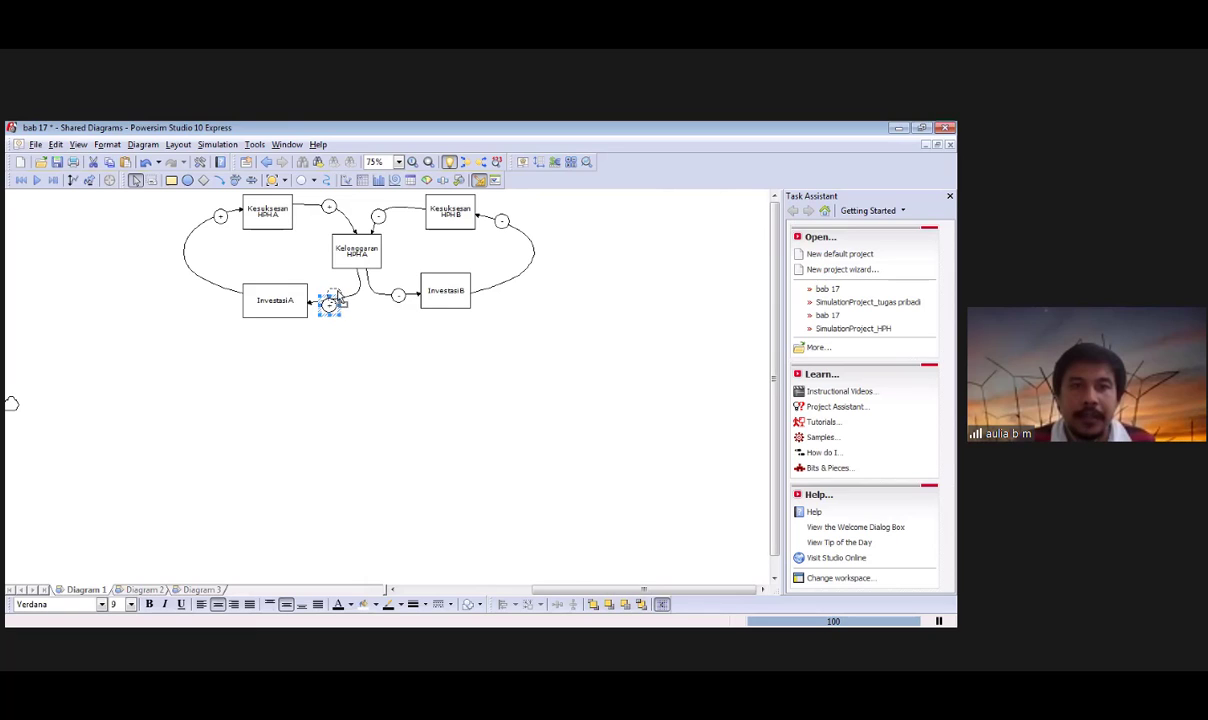
{"action": "left_click", "coordinate": [397, 375]}
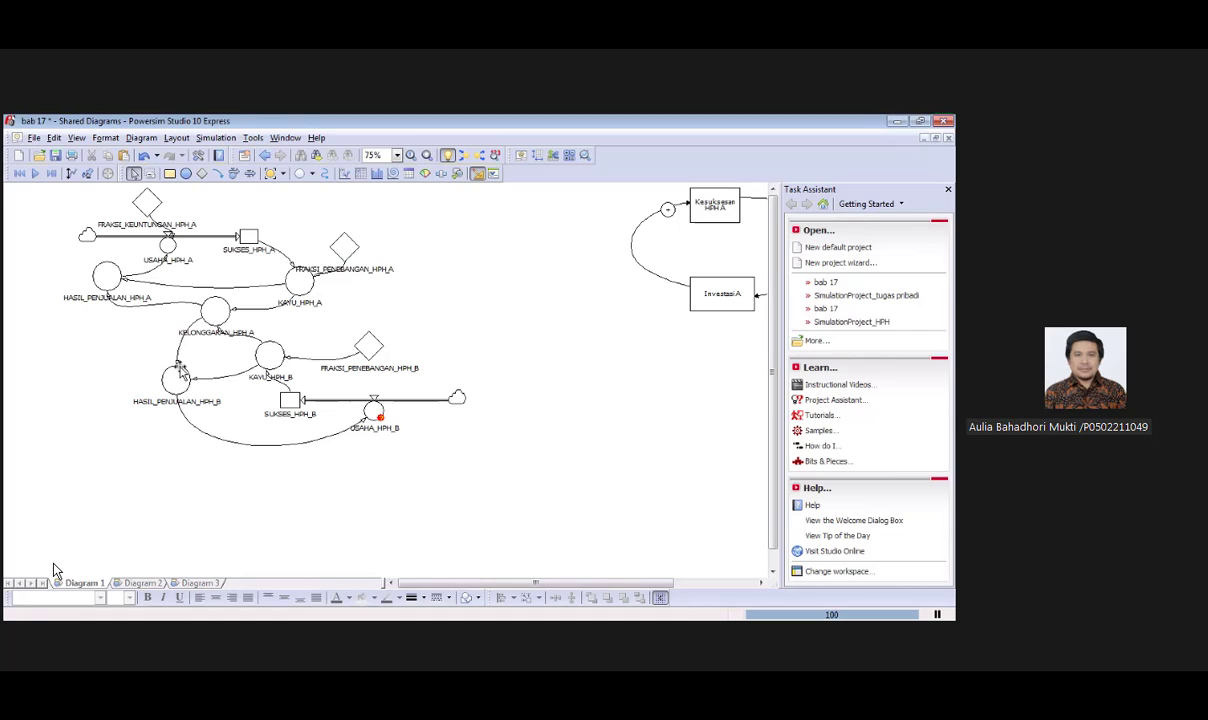
Place a new constant in the flow diagram just below USAHA_HPH_B.
{"action": "mouse_move", "coordinate": [179, 372]}
{"action": "mouse_move", "coordinate": [383, 405]}
{"action": "mouse_move", "coordinate": [368, 357]}
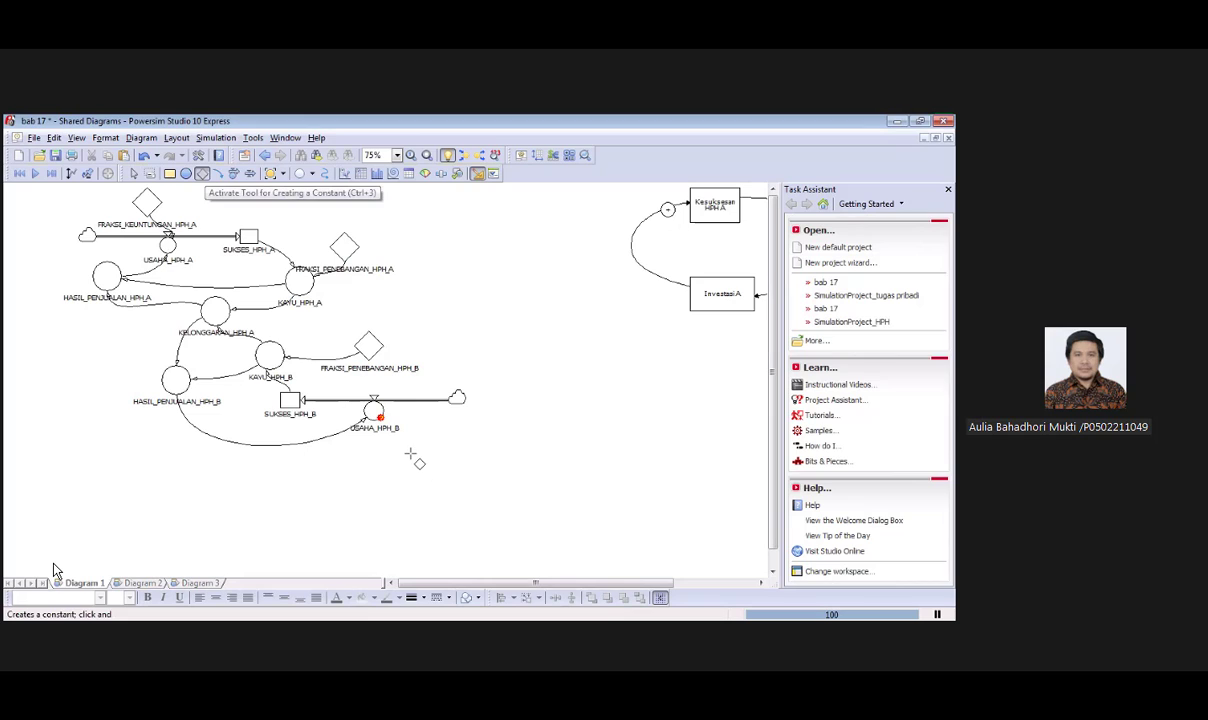
{"action": "left_click", "coordinate": [410, 456]}
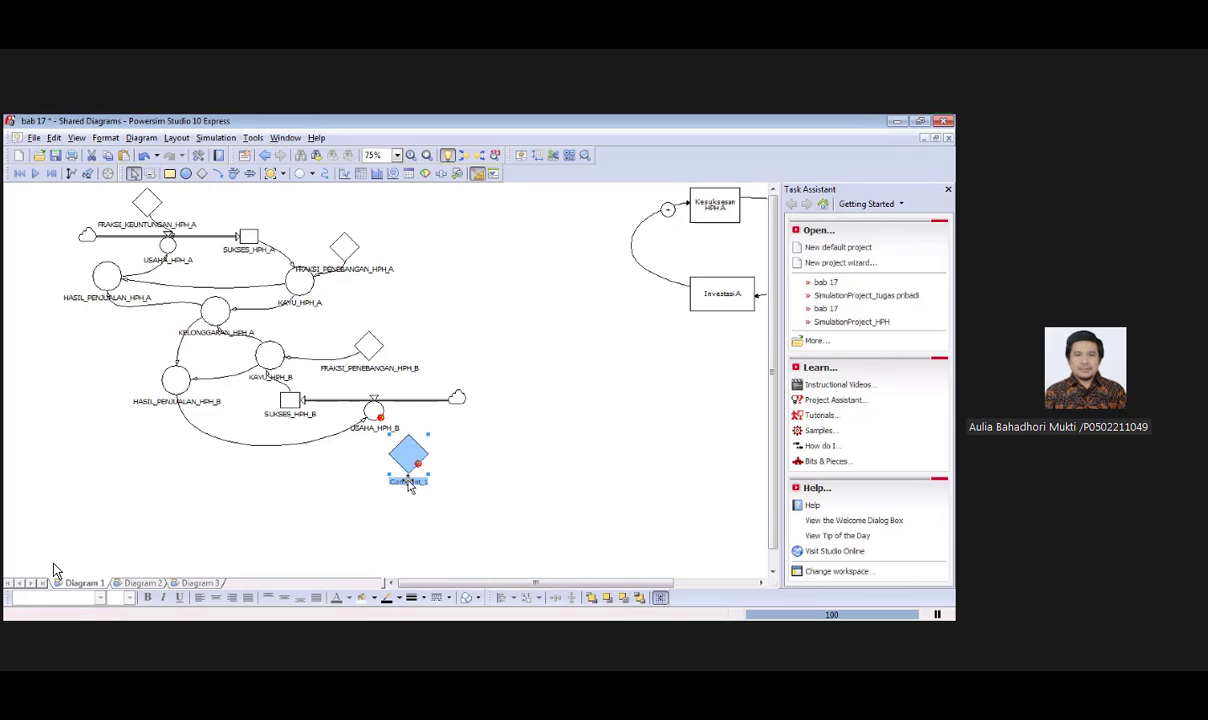
{"action": "double_click", "coordinate": [407, 484]}
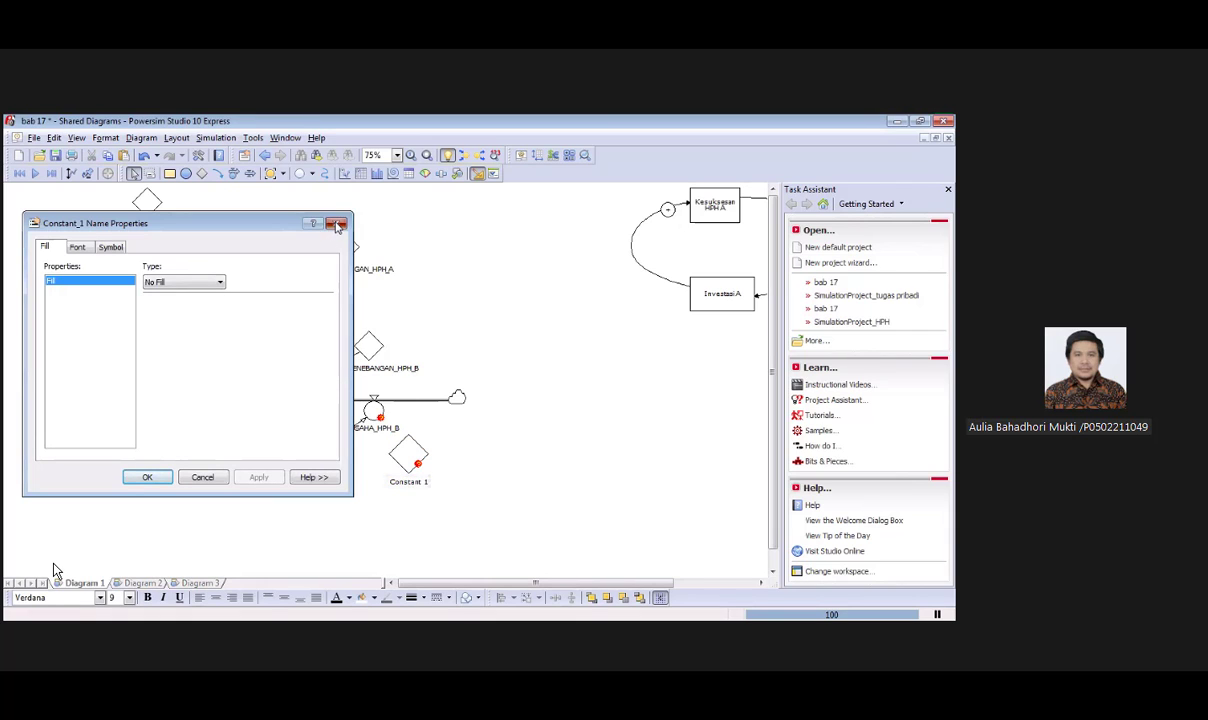
{"action": "left_click", "coordinate": [336, 223]}
Rename the new constant below USAHA_HPH_B as Fraksi_Keuntunga_HPH_B.
{"action": "left_click", "coordinate": [405, 483]}
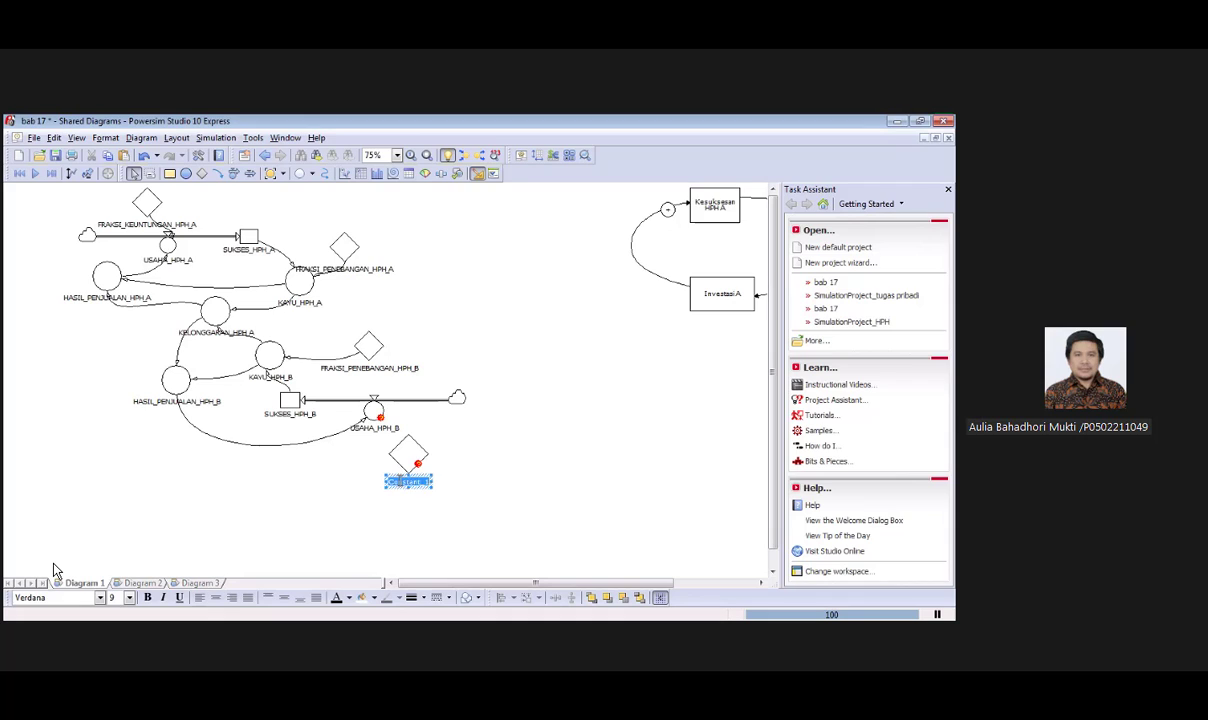
{"action": "type", "text": "Fa"}
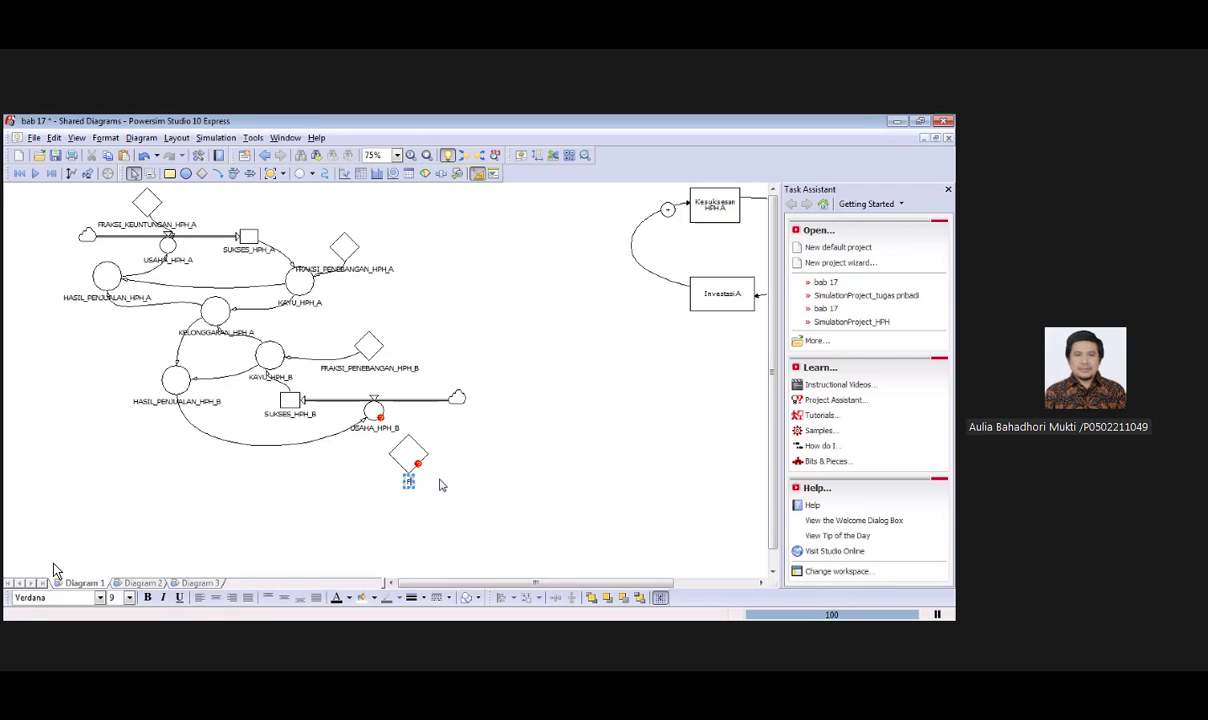
{"action": "type", "text": "aksi_keuntun"}
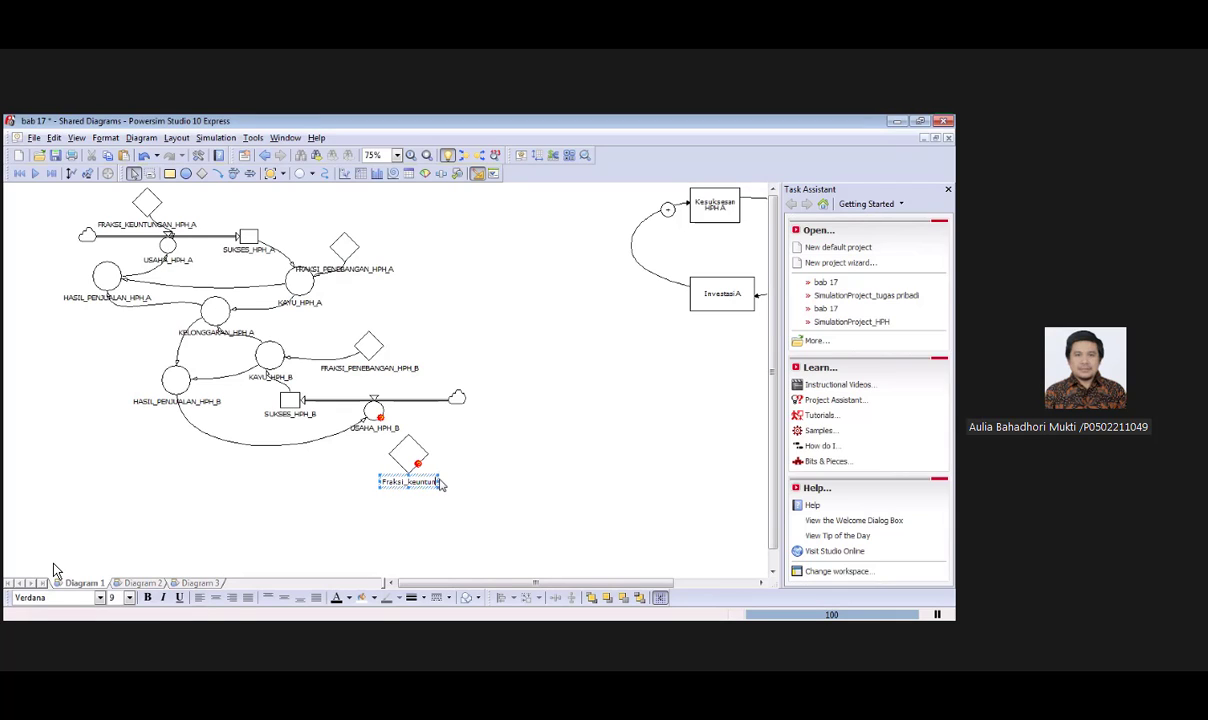
{"action": "type", "text": "ga"}
{"action": "type", "text": "n_HP"}
{"action": "type", "text": "H"}
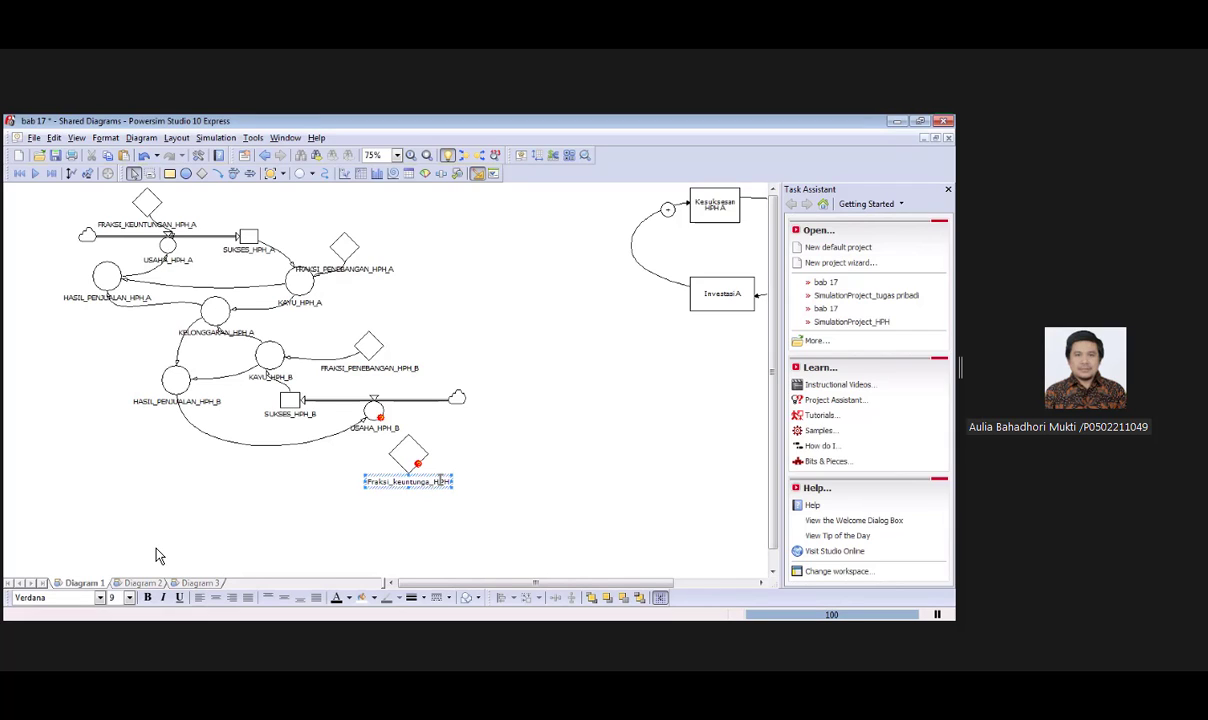
{"action": "type", "text": "_B"}
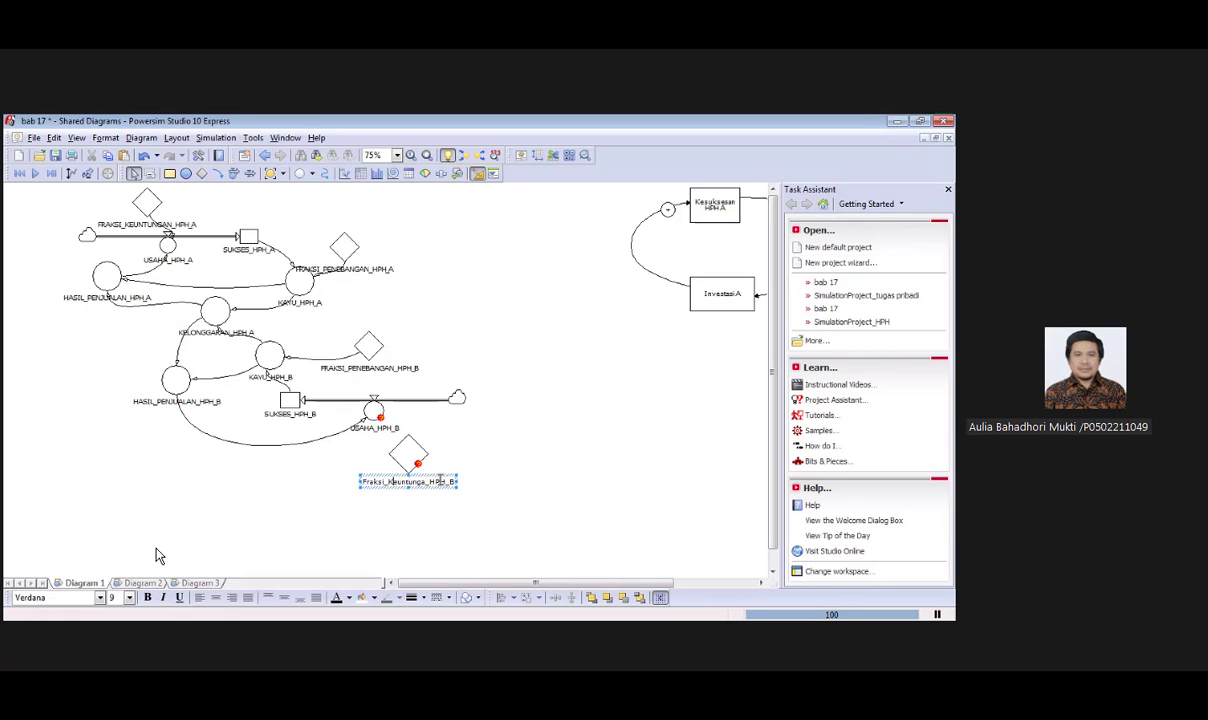
{"action": "left_click", "coordinate": [478, 484]}
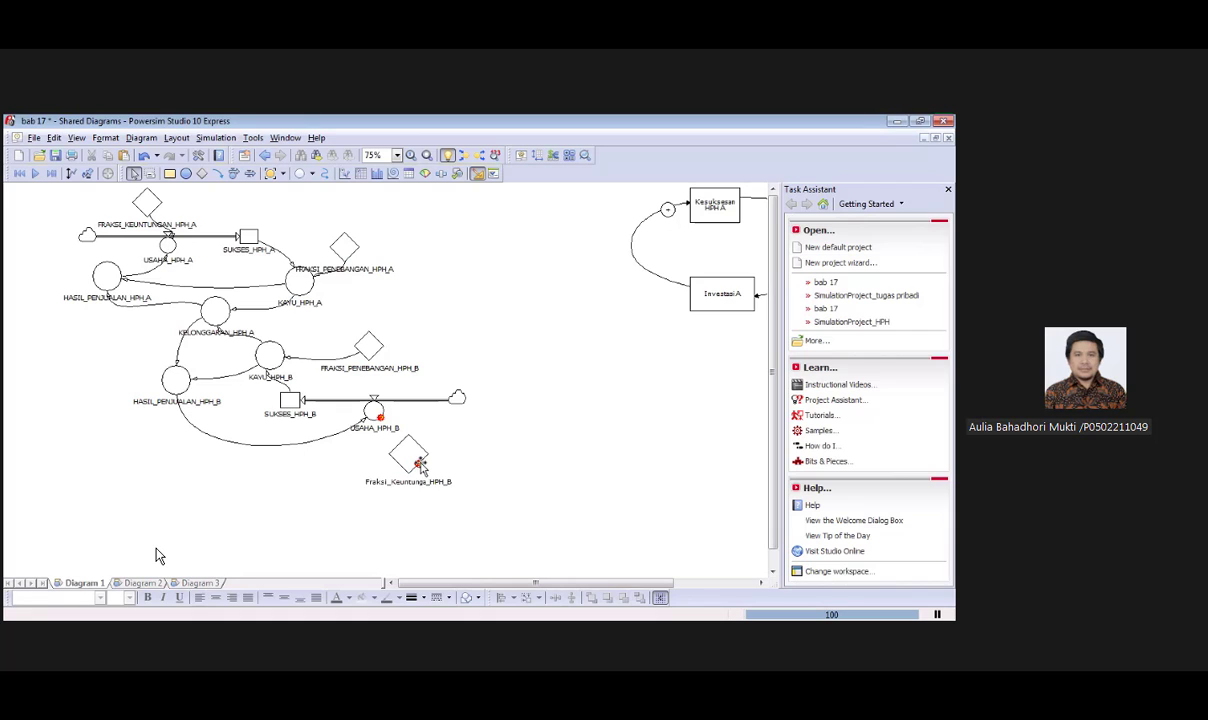
Set the definition of the constant Fraksi_Keuntunga_HPH_B to 0.3.
{"action": "left_click", "coordinate": [416, 464]}
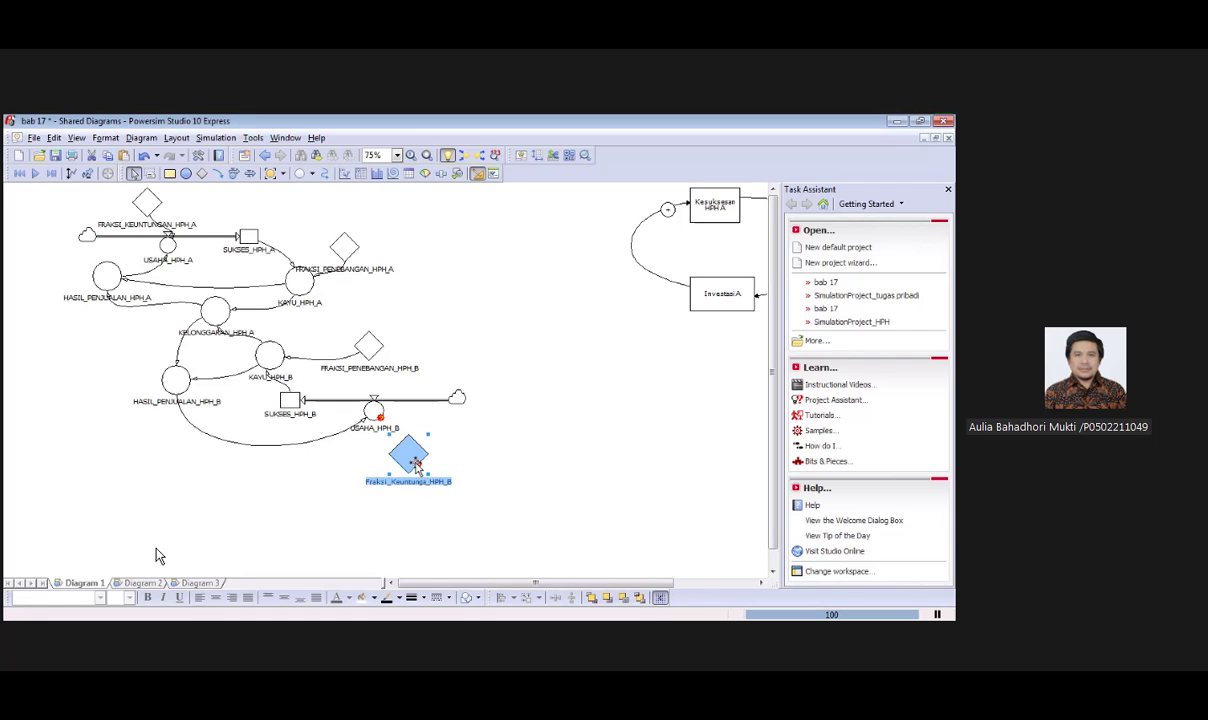
{"action": "double_click", "coordinate": [416, 464]}
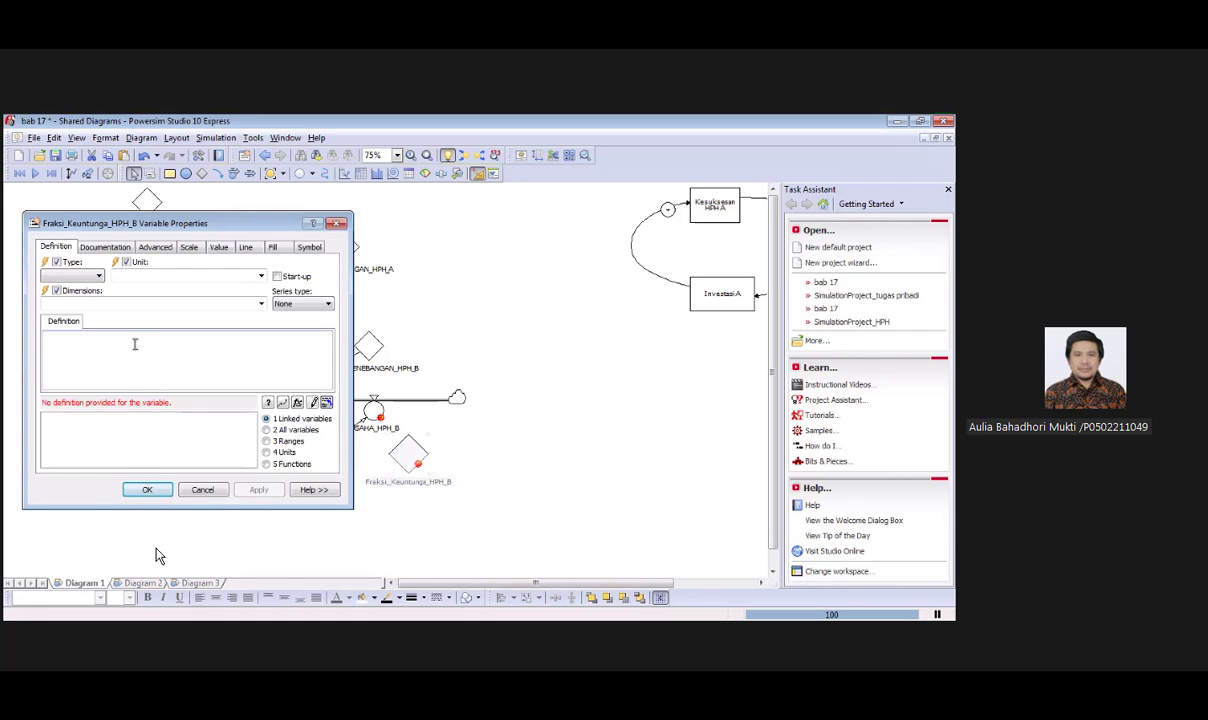
{"action": "type", "text": "0,3"}
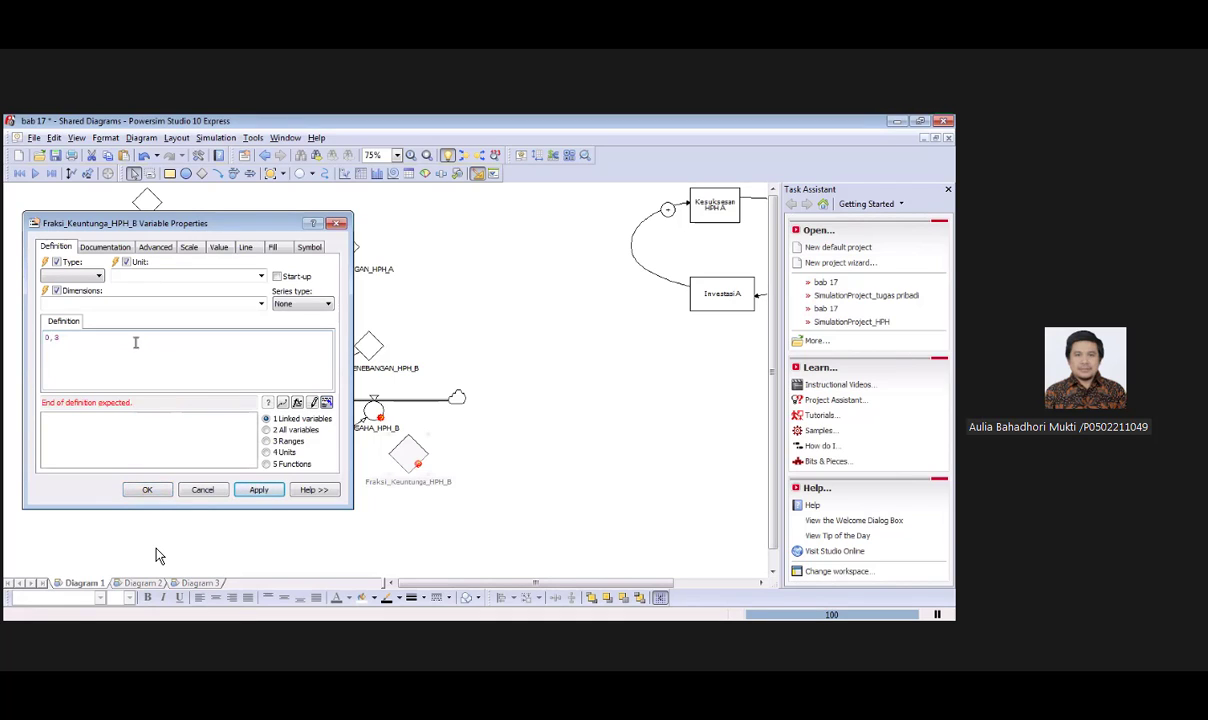
{"action": "left_click", "coordinate": [259, 490]}
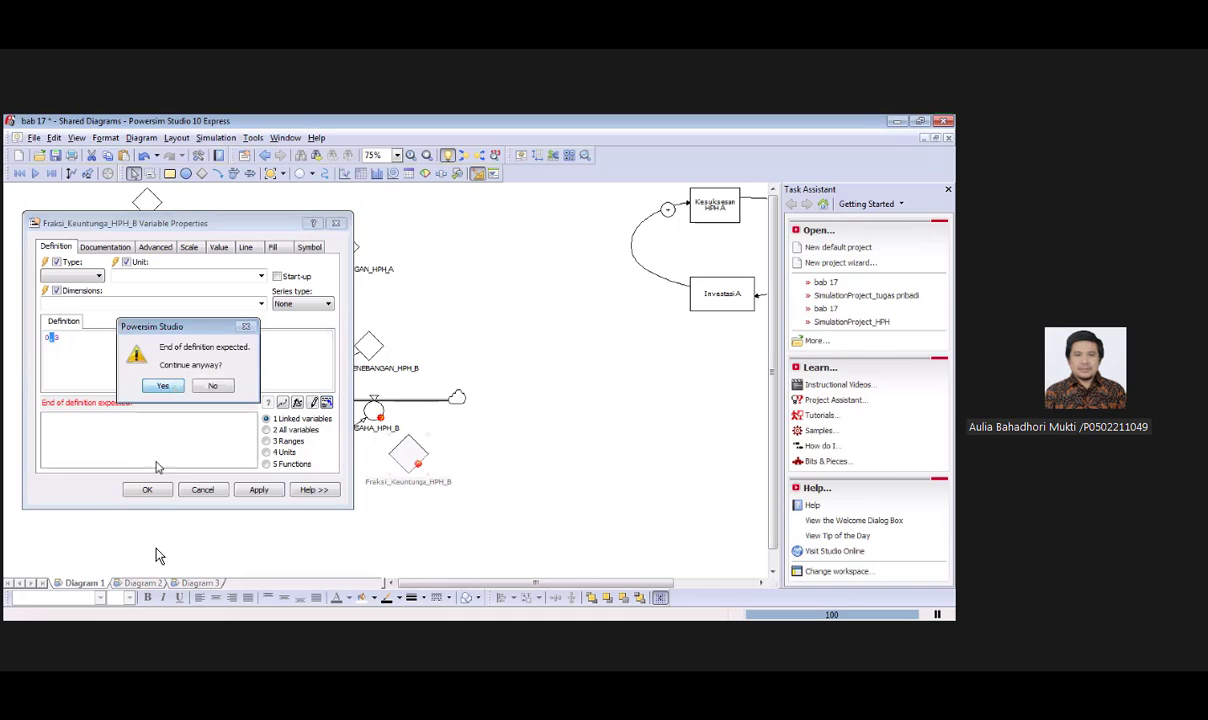
{"action": "key", "text": "Return"}
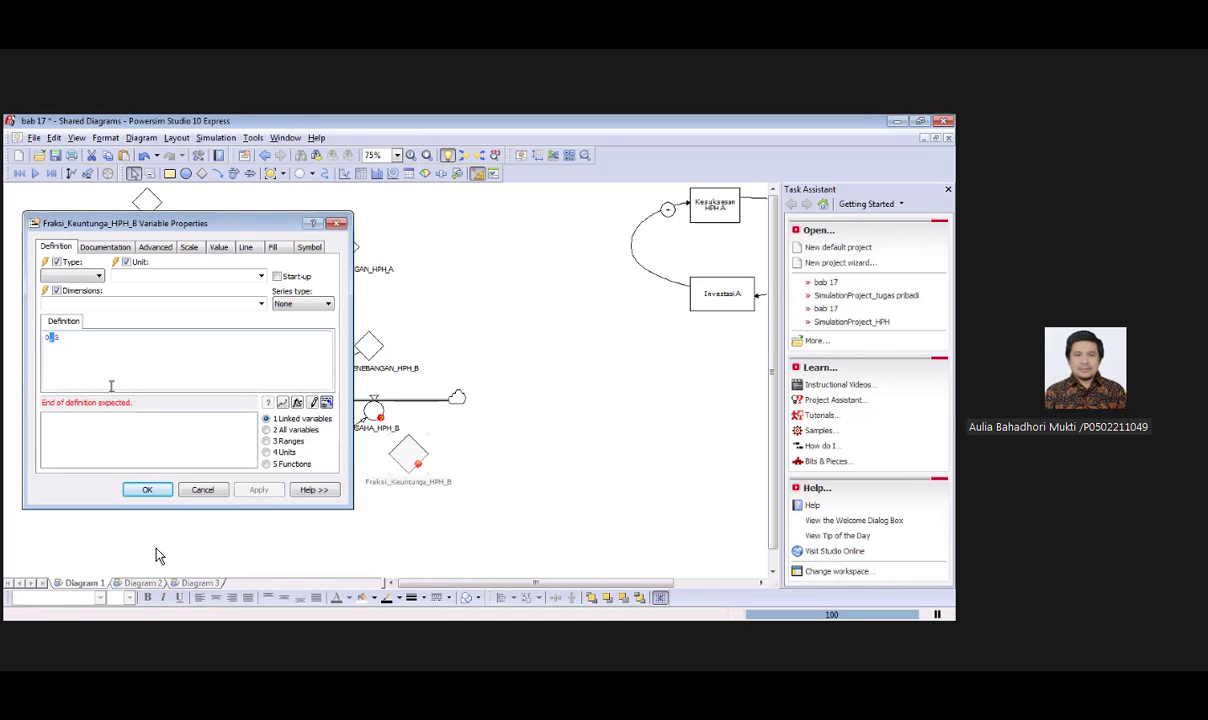
{"action": "left_click", "coordinate": [62, 336]}
{"action": "key", "text": "BackSpace"}
{"action": "key", "text": "BackSpace"}
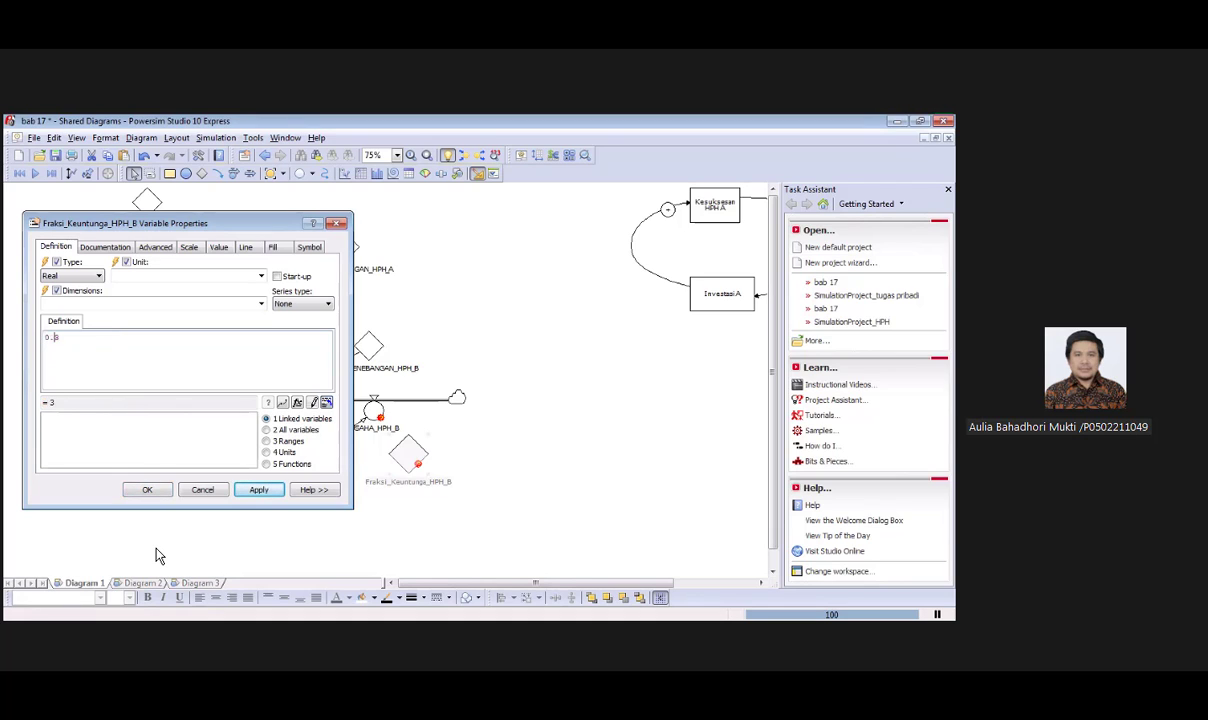
{"action": "left_click", "coordinate": [248, 492]}
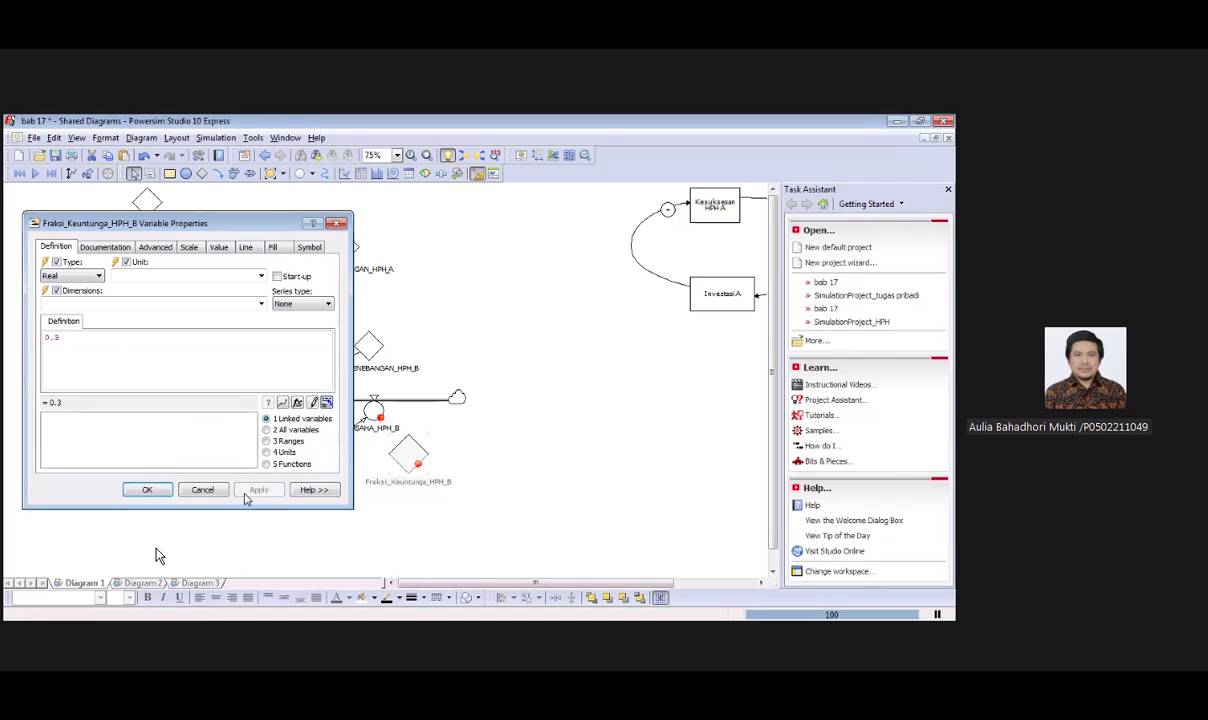
{"action": "left_click", "coordinate": [147, 489]}
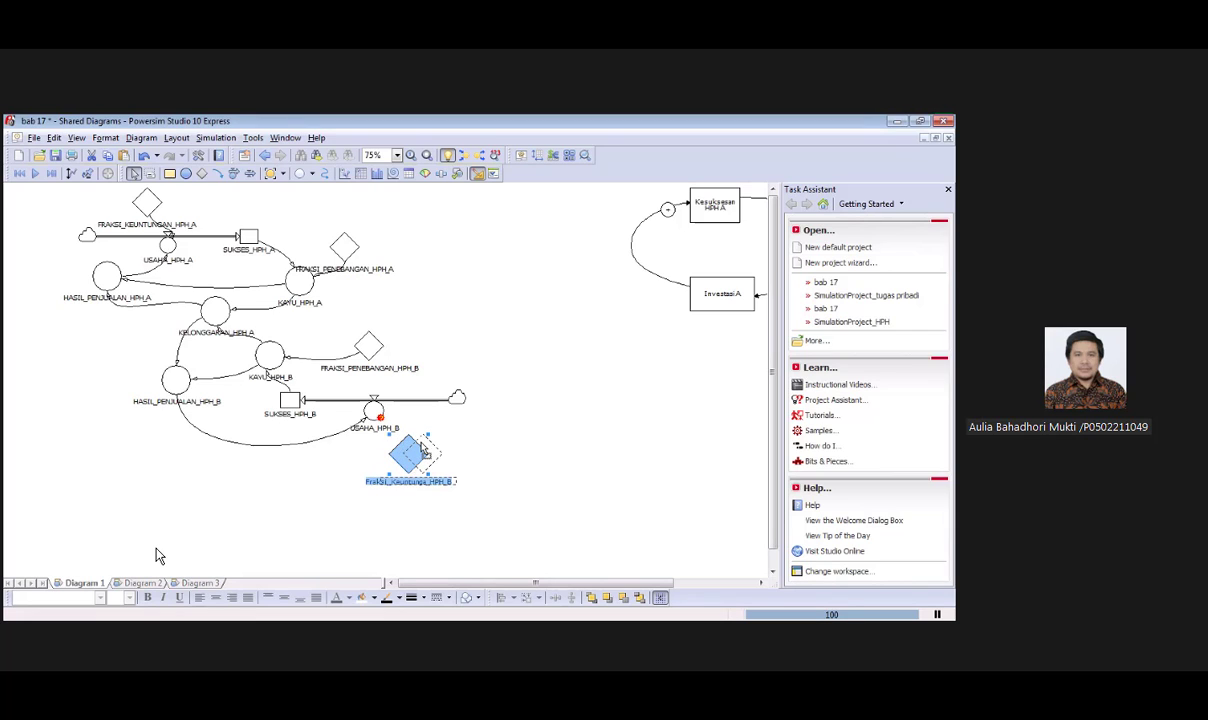
Shift the constant Fraksi_Keuntunga_HPH_B slightly away from USAHA_HPH_B and draw a link from the constant to USAHA_HPH_B.
{"action": "left_click_drag", "start_coordinate": [408, 446], "coordinate": [420, 451]}
{"action": "left_click", "coordinate": [545, 442]}
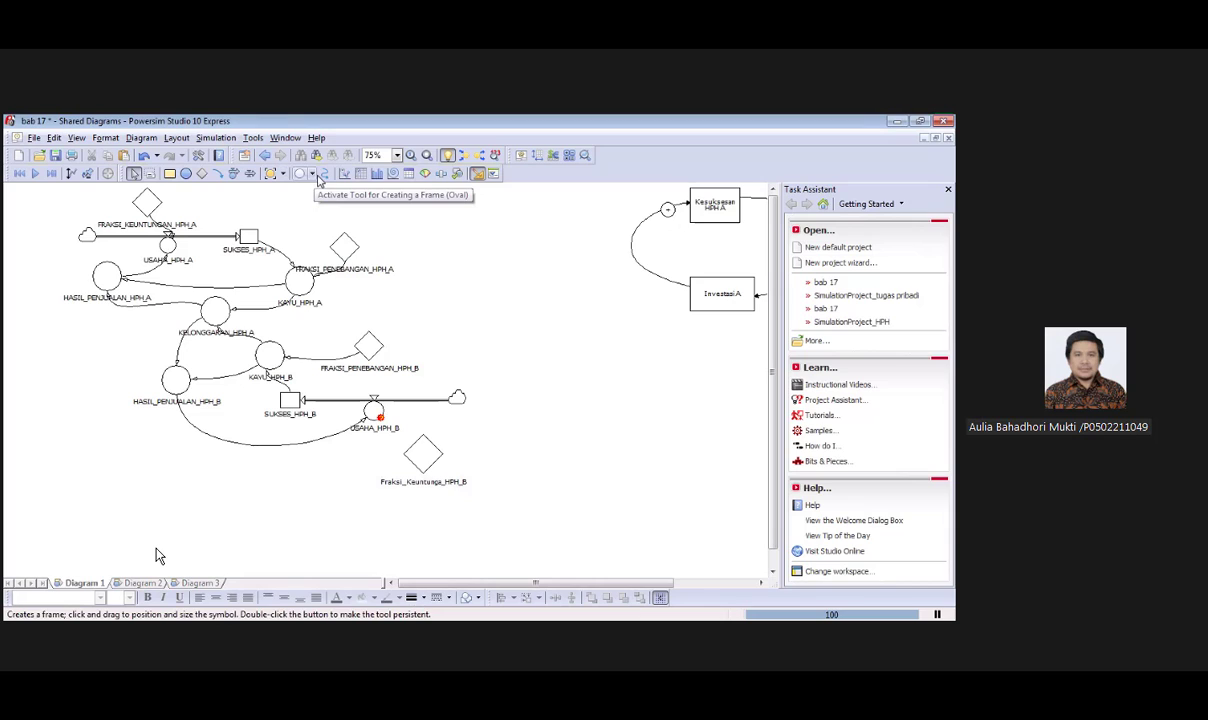
{"action": "left_click", "coordinate": [218, 174]}
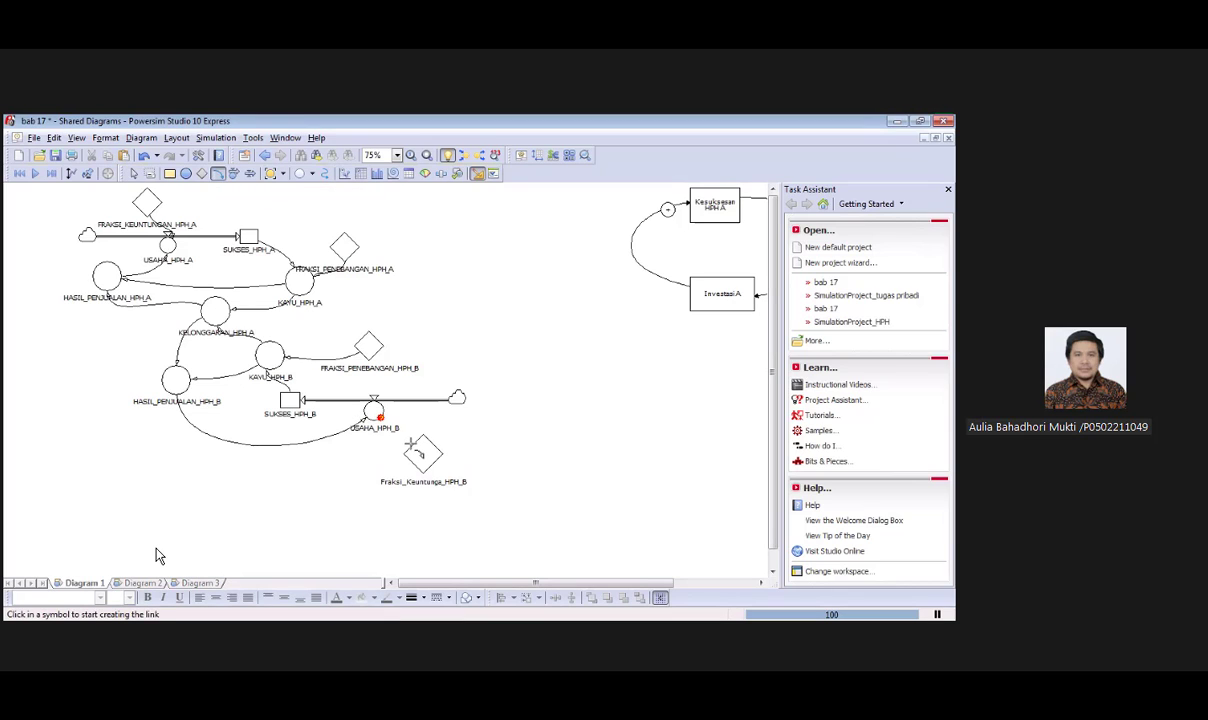
{"action": "left_click", "coordinate": [411, 450]}
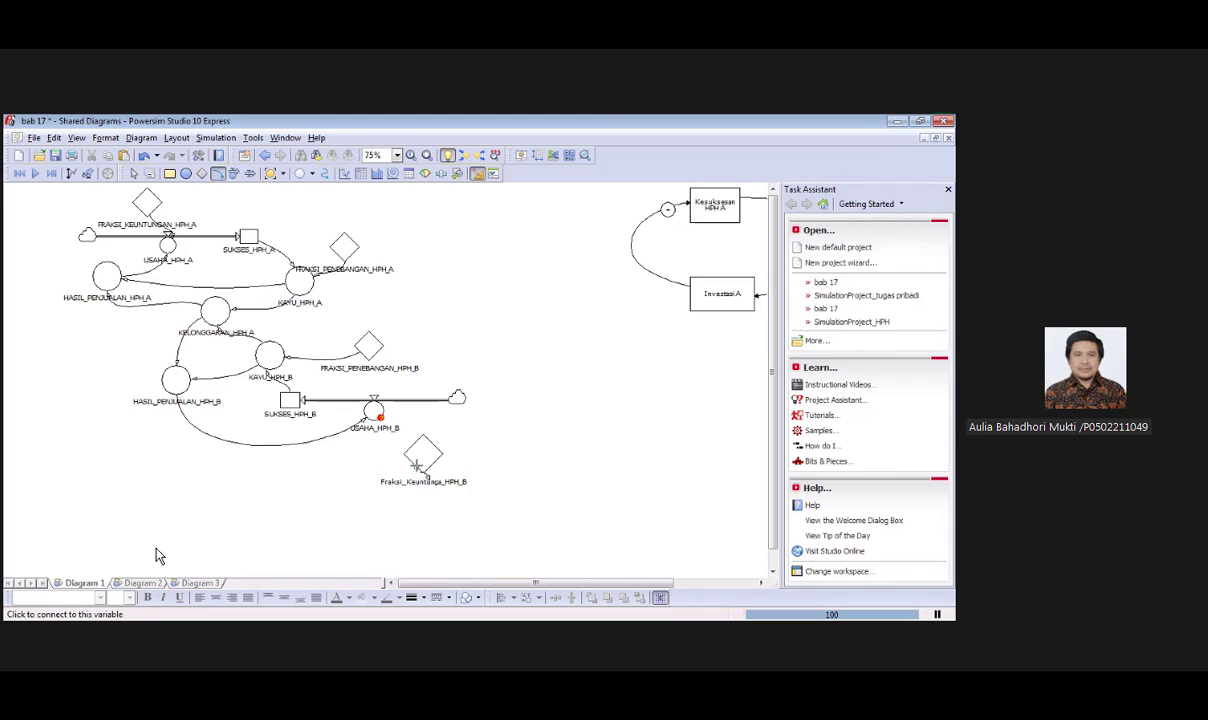
{"action": "left_click", "coordinate": [413, 463]}
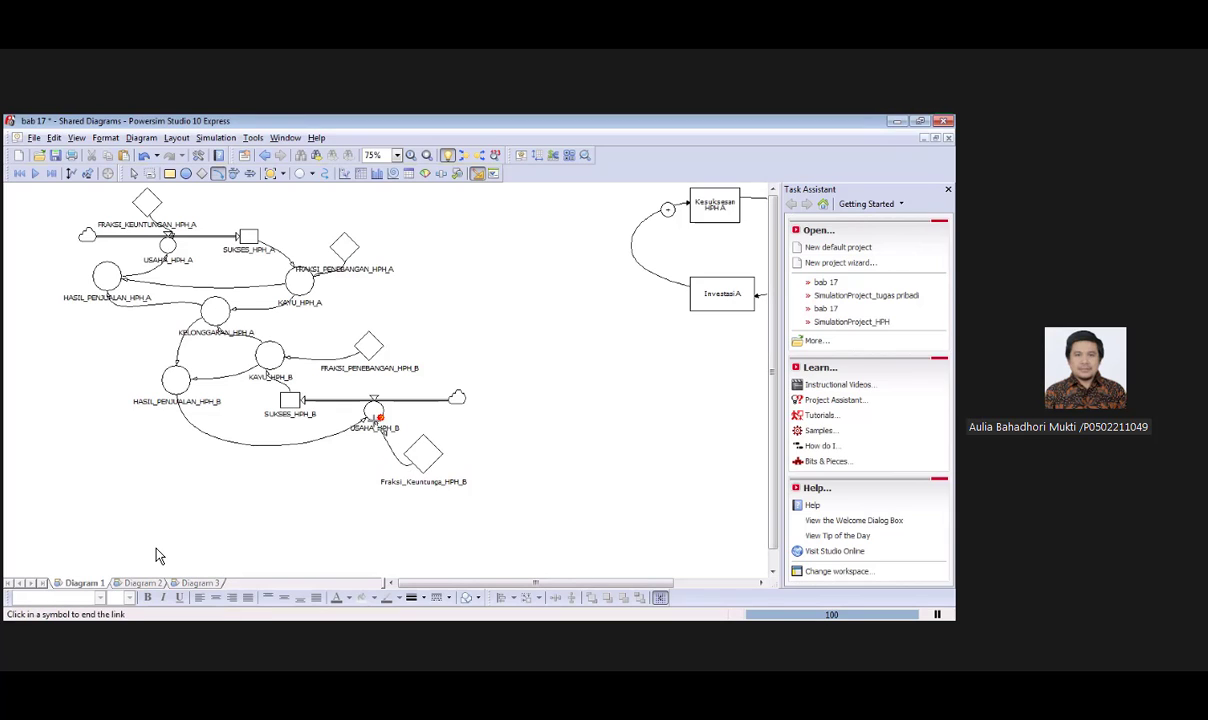
{"action": "left_click", "coordinate": [379, 418]}
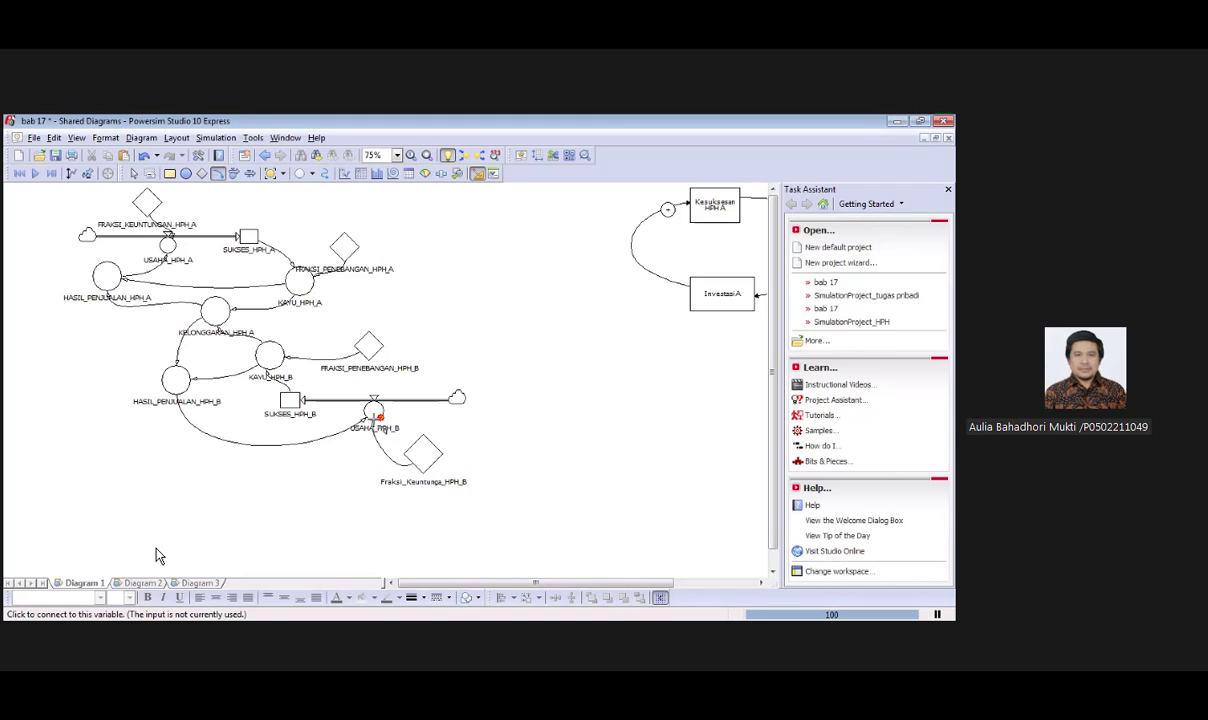
{"action": "left_click", "coordinate": [374, 418]}
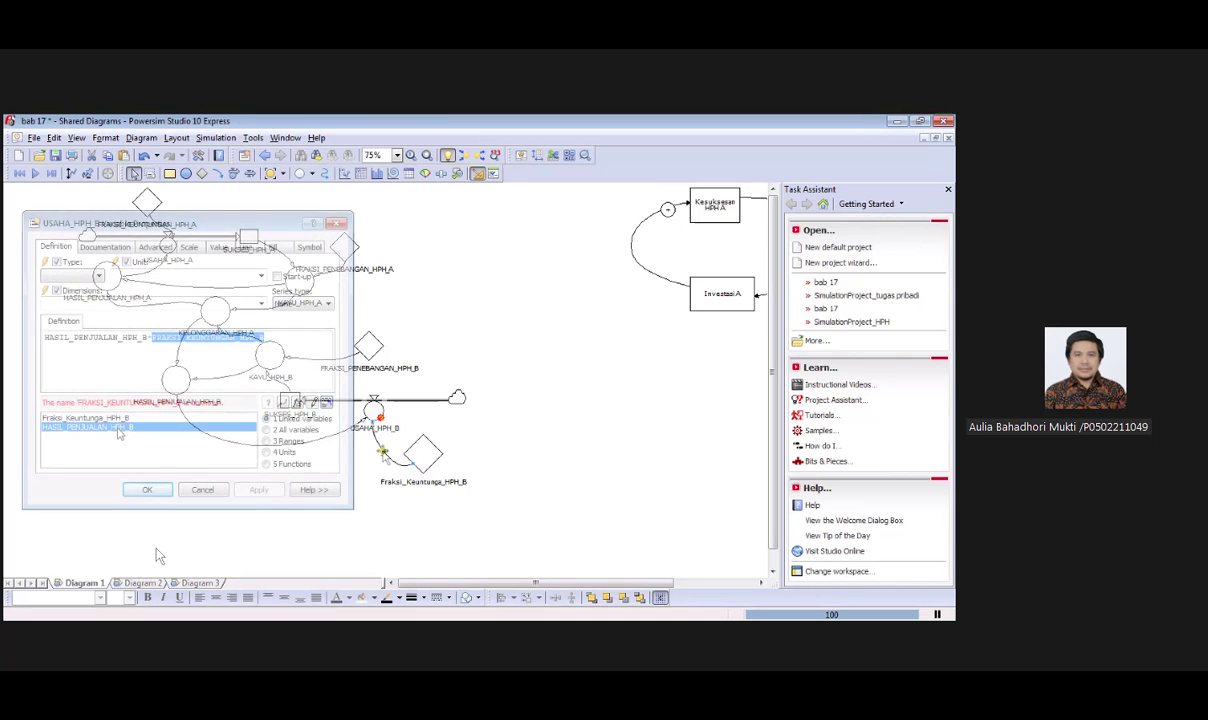
Replace the unknown name FRAKSI_KEUNTUNGAN_HPH_B in the USAHA_HPH_B definition with the linked variable Fraksi_Keuntunga_HPH_B and apply it.
{"action": "left_click", "coordinate": [117, 418]}
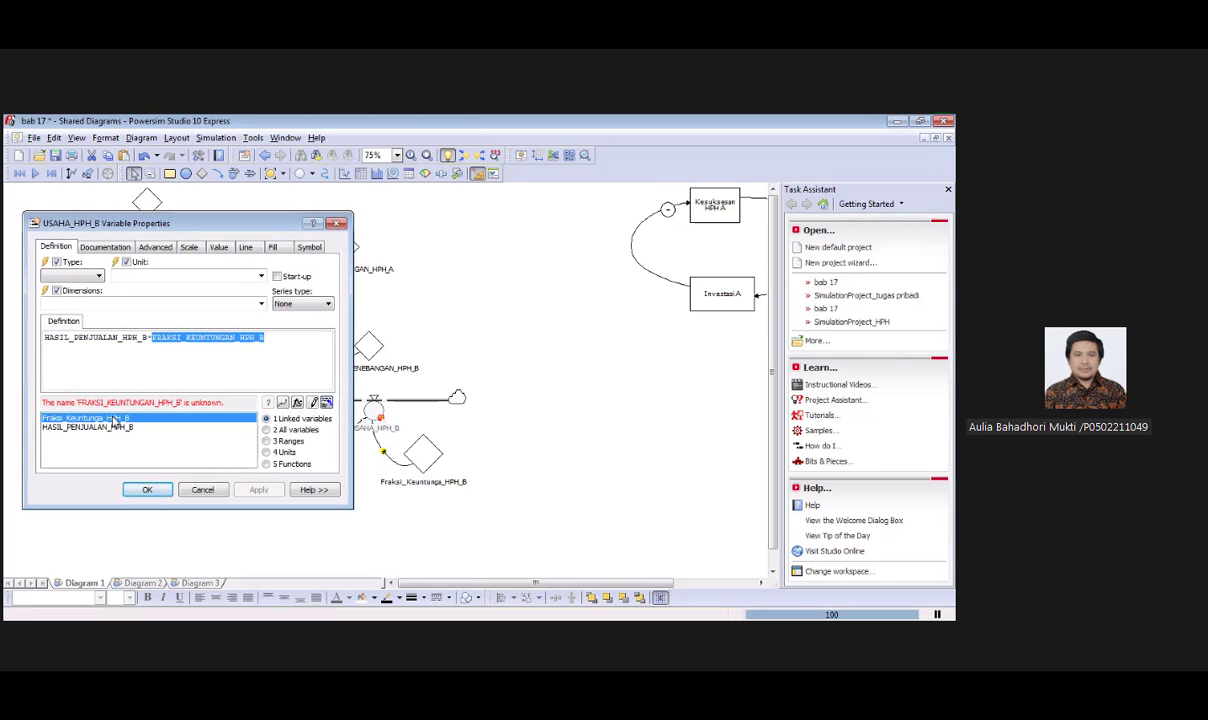
{"action": "double_click", "coordinate": [117, 418]}
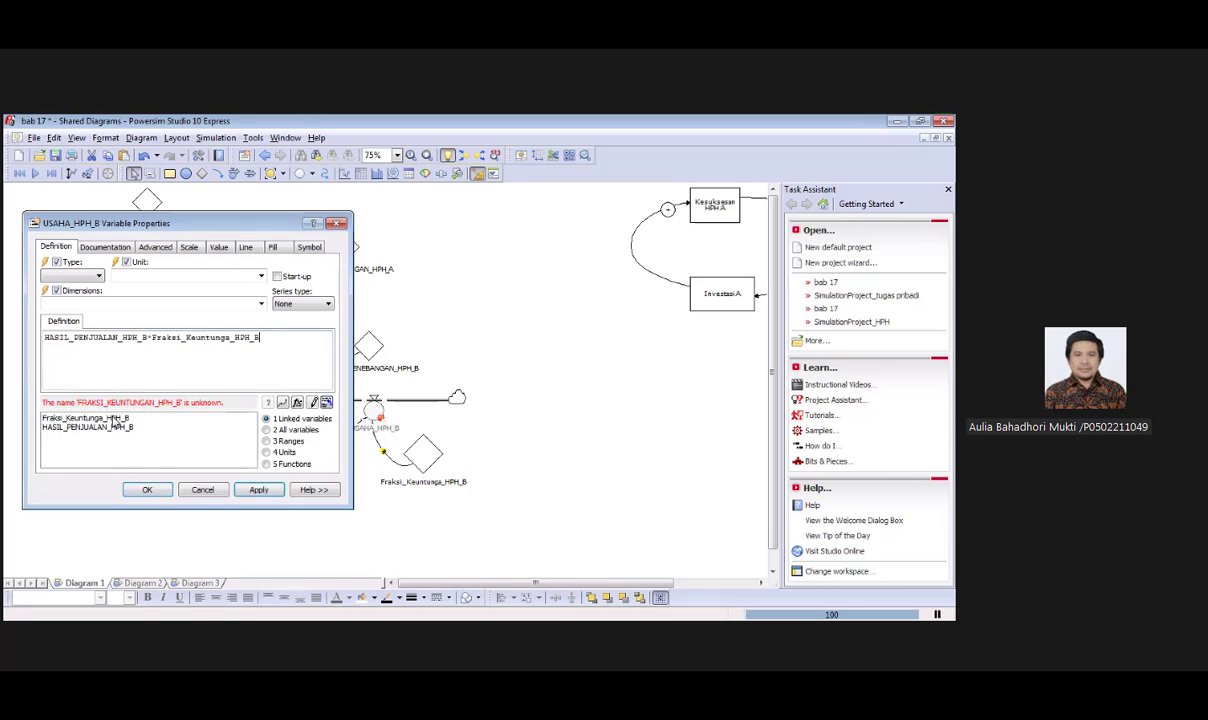
{"action": "left_click", "coordinate": [259, 490]}
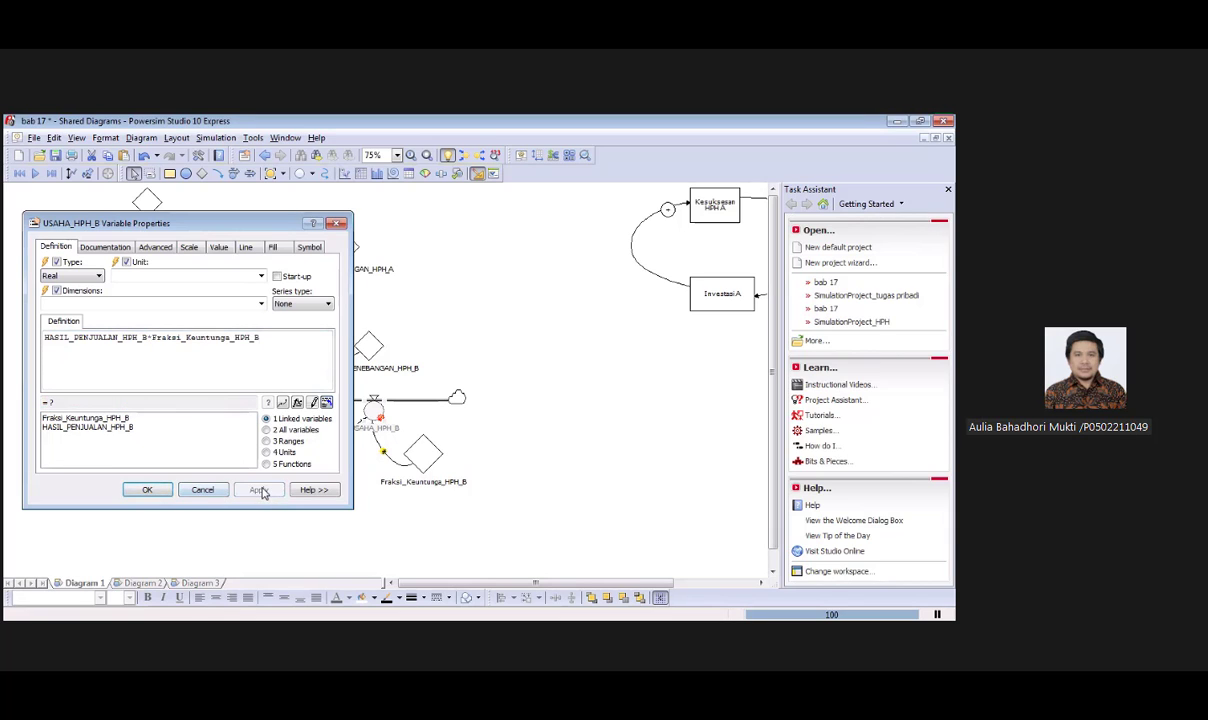
{"action": "left_click", "coordinate": [148, 490]}
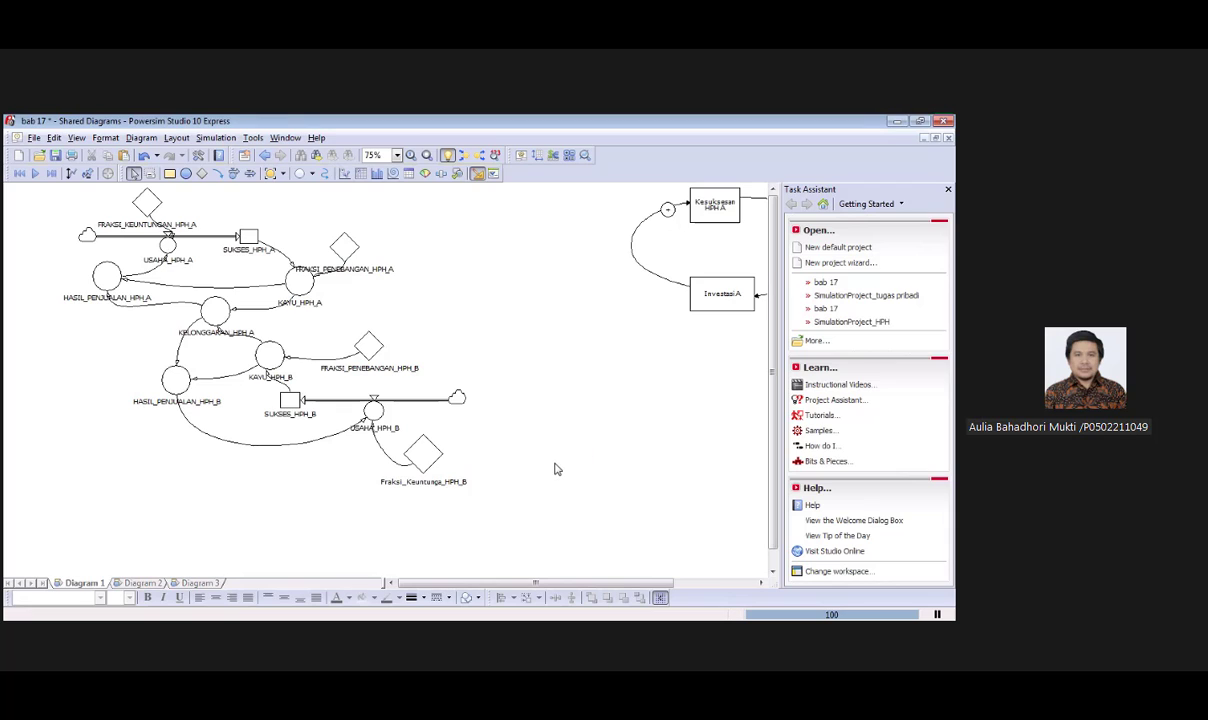
Add a time graph of SUKSES_HPH_A and SUKSES_HPH_B in the empty area beside Fraksi_Keuntunga_HPH_B and move it closer to the flow diagram.
{"action": "left_click", "coordinate": [344, 175]}
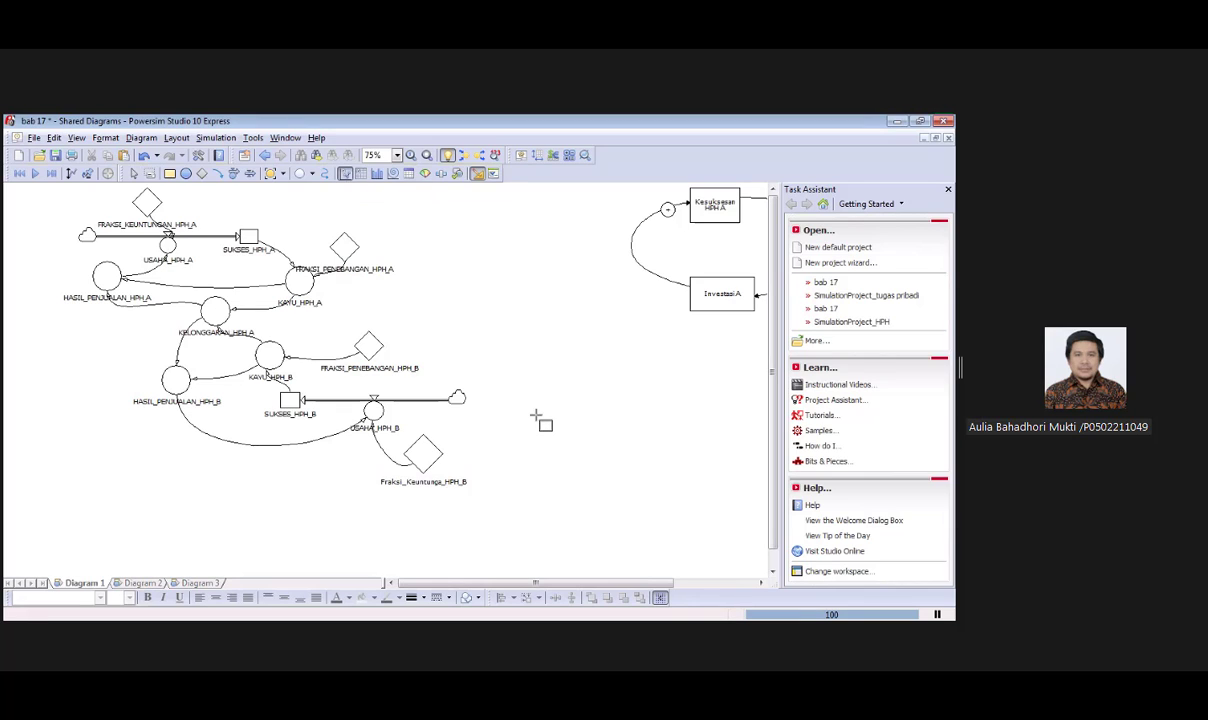
{"action": "left_click_drag", "start_coordinate": [536, 416], "coordinate": [685, 524]}
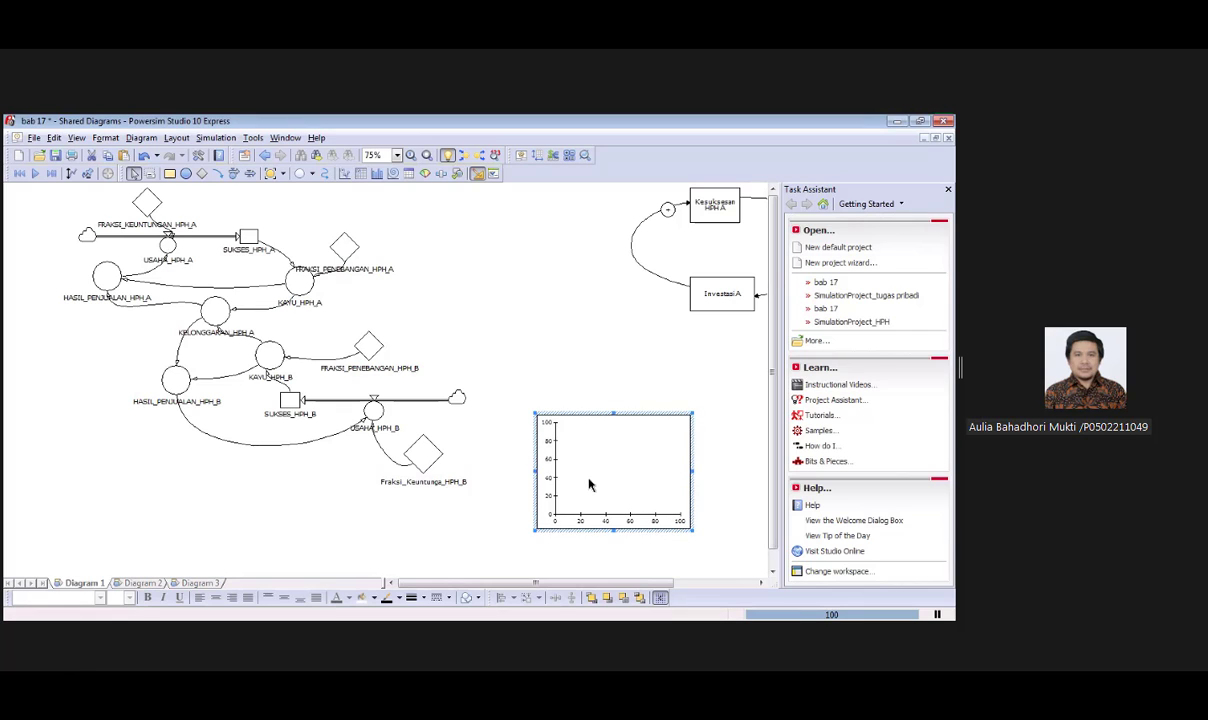
{"action": "right_click", "coordinate": [549, 525]}
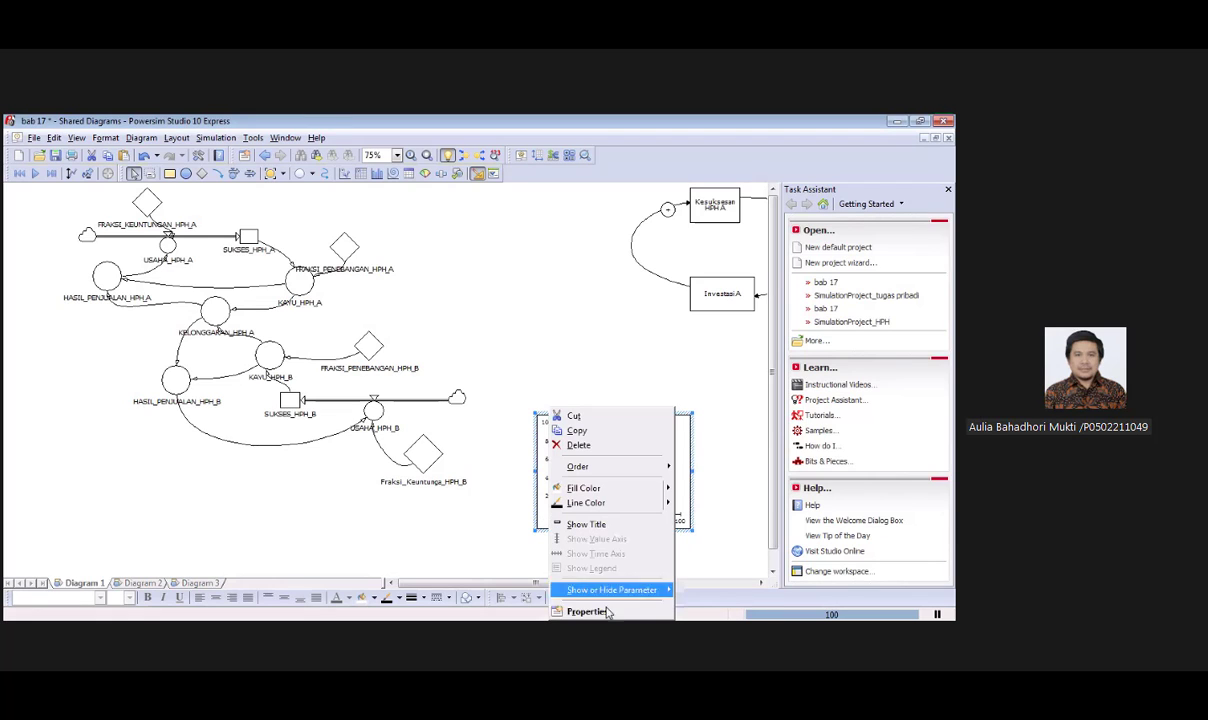
{"action": "left_click", "coordinate": [588, 612]}
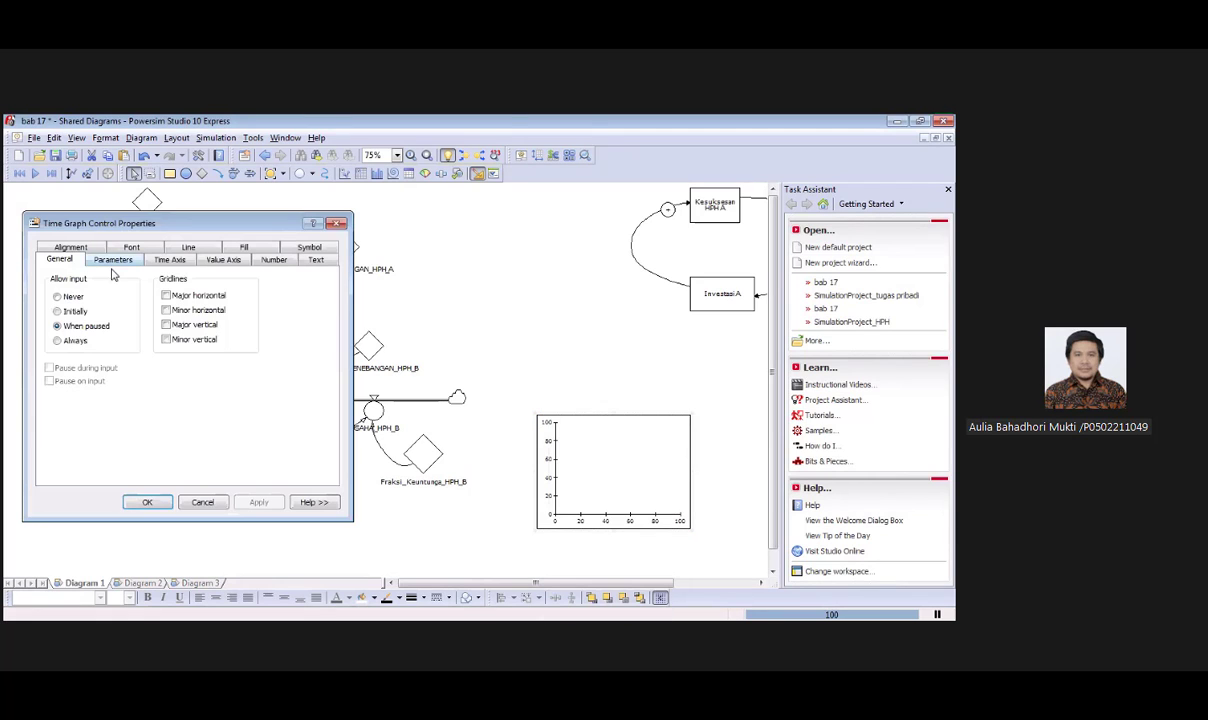
{"action": "left_click", "coordinate": [112, 260]}
{"action": "double_click", "coordinate": [101, 295]}
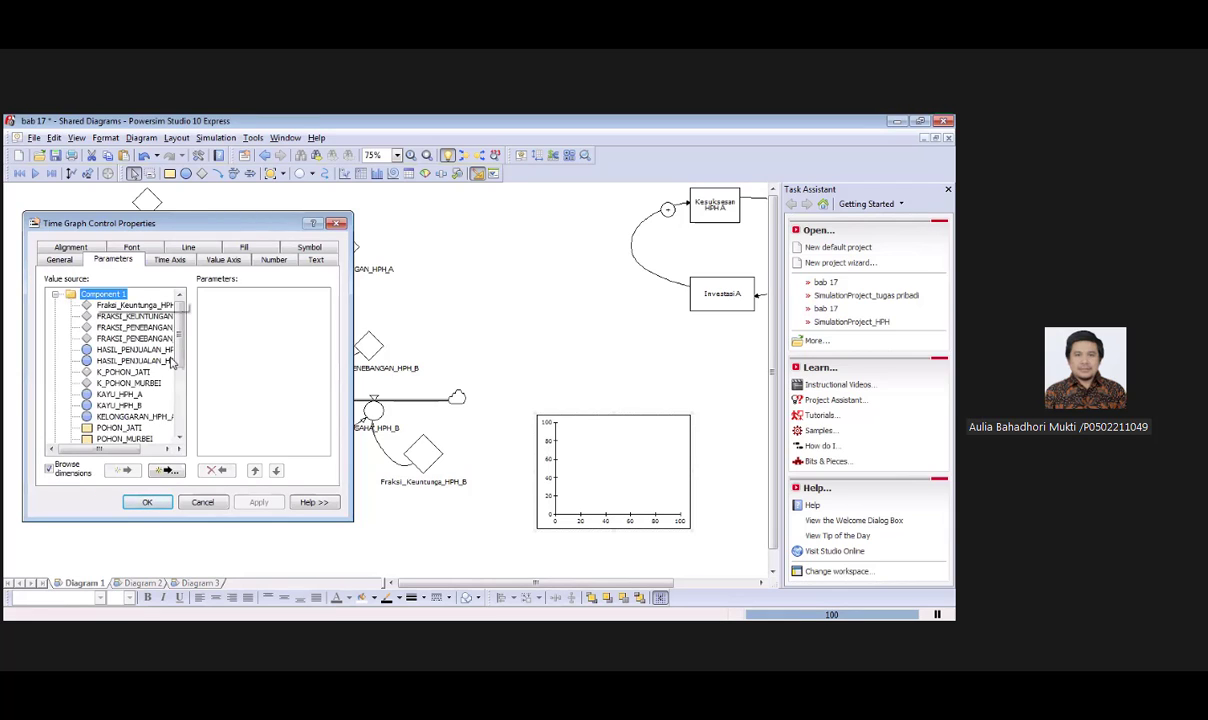
{"action": "scroll", "coordinate": [171, 363], "scroll_direction": "down", "scroll_amount": 3}
{"action": "left_click", "coordinate": [123, 384]}
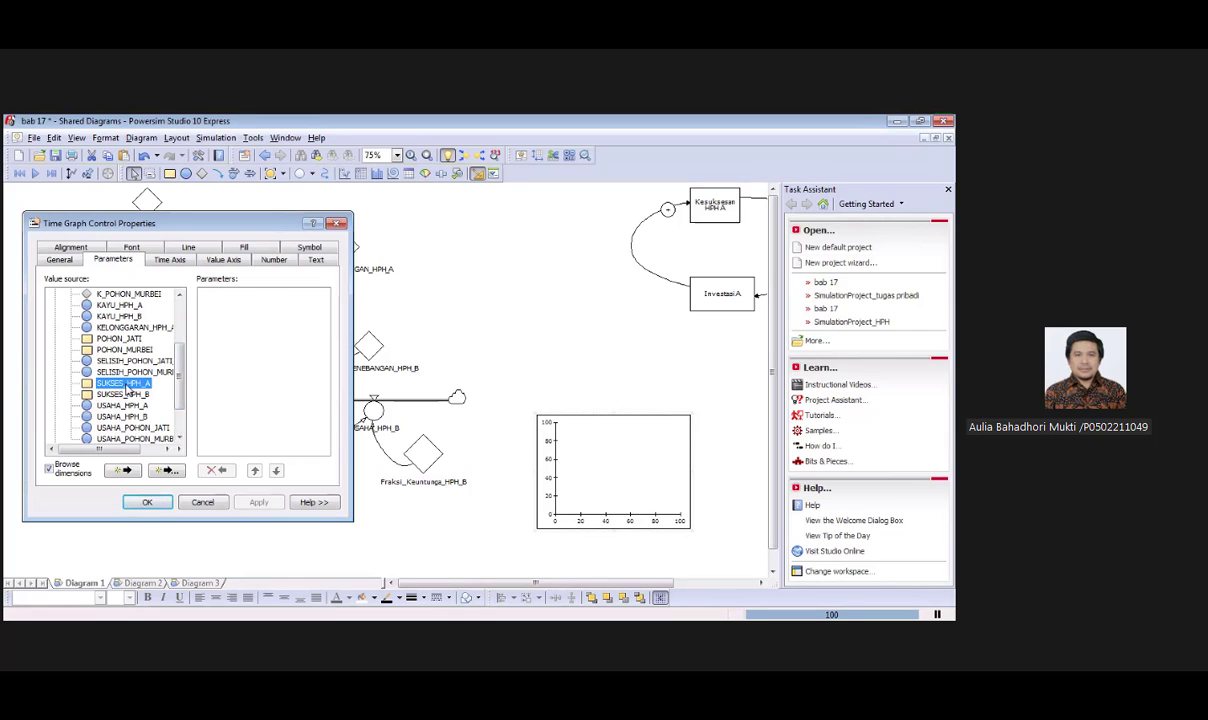
{"action": "double_click", "coordinate": [125, 386]}
{"action": "double_click", "coordinate": [123, 395]}
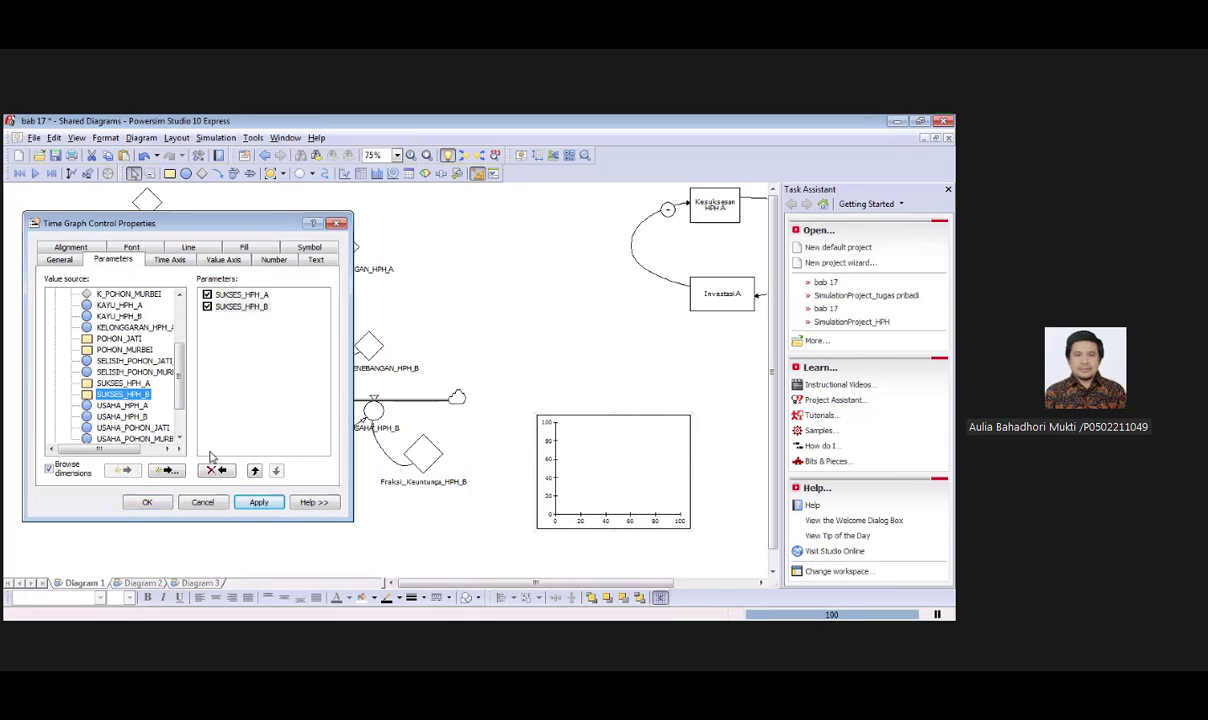
{"action": "left_click", "coordinate": [260, 503]}
{"action": "left_click", "coordinate": [148, 503]}
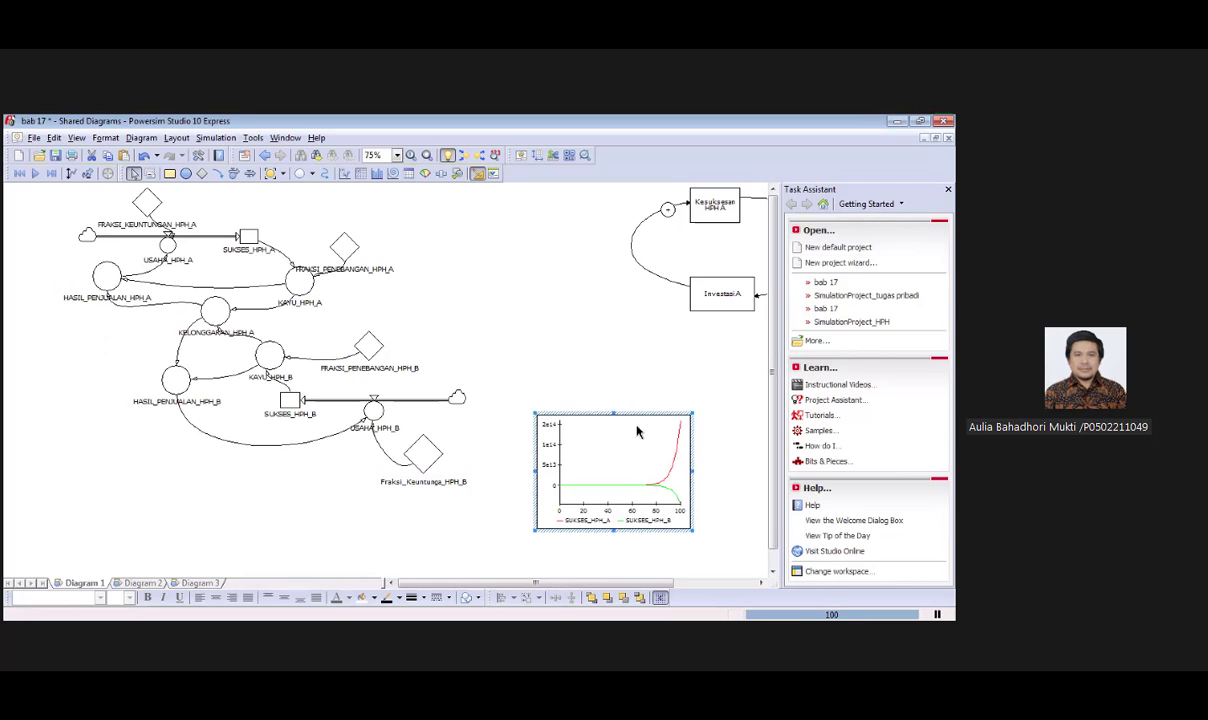
{"action": "left_click_drag", "start_coordinate": [636, 424], "coordinate": [591, 454]}
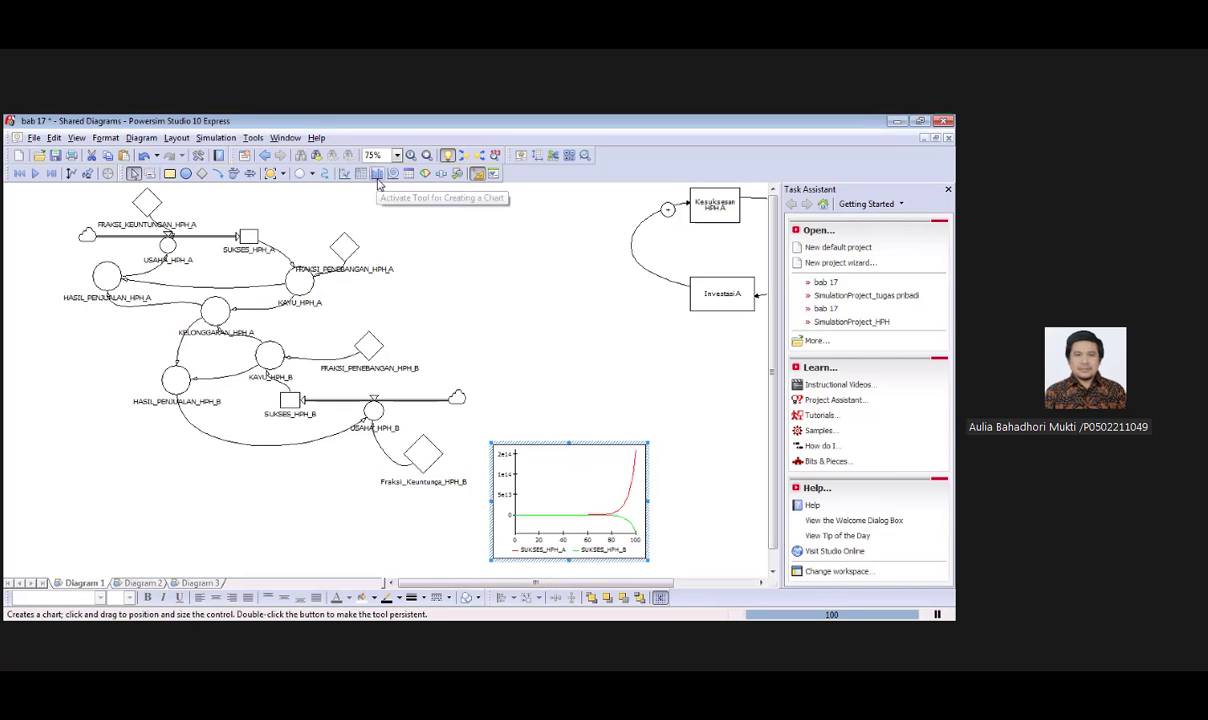
Add a time table beside the time graph with SUKSES_HPH_A and SUKSES_HPH_B as its parameters.
{"action": "left_click", "coordinate": [366, 178]}
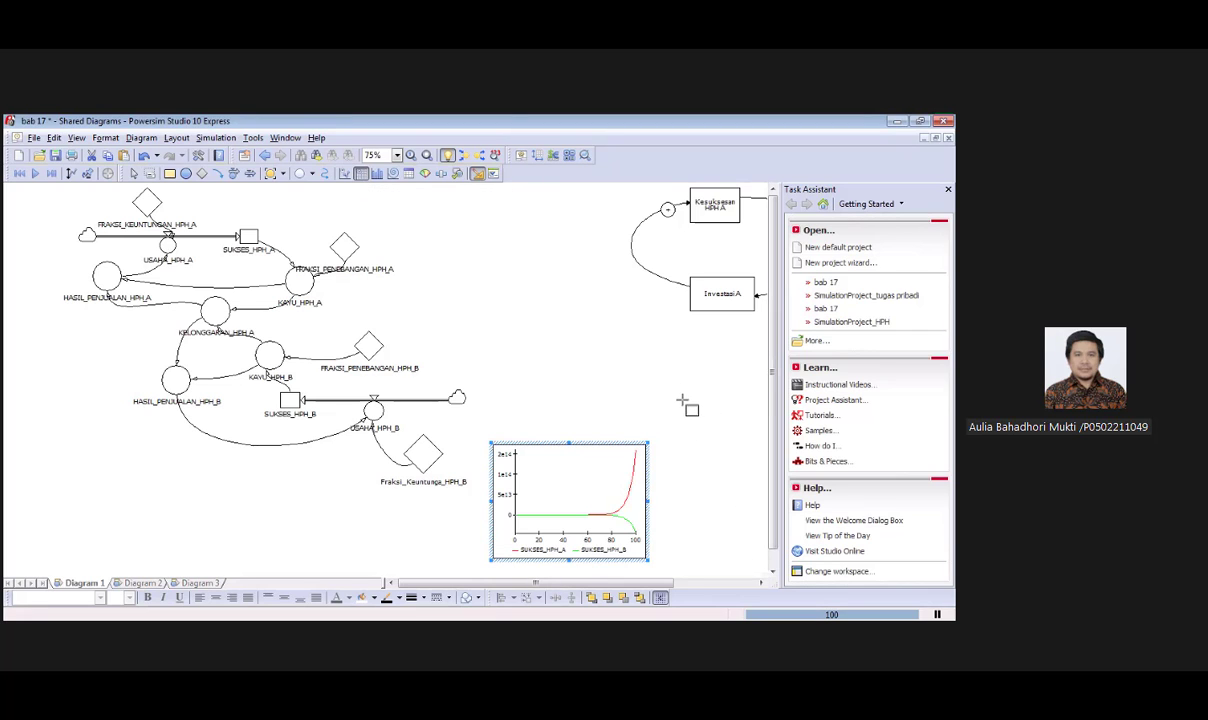
{"action": "left_click_drag", "start_coordinate": [686, 400], "coordinate": [746, 515]}
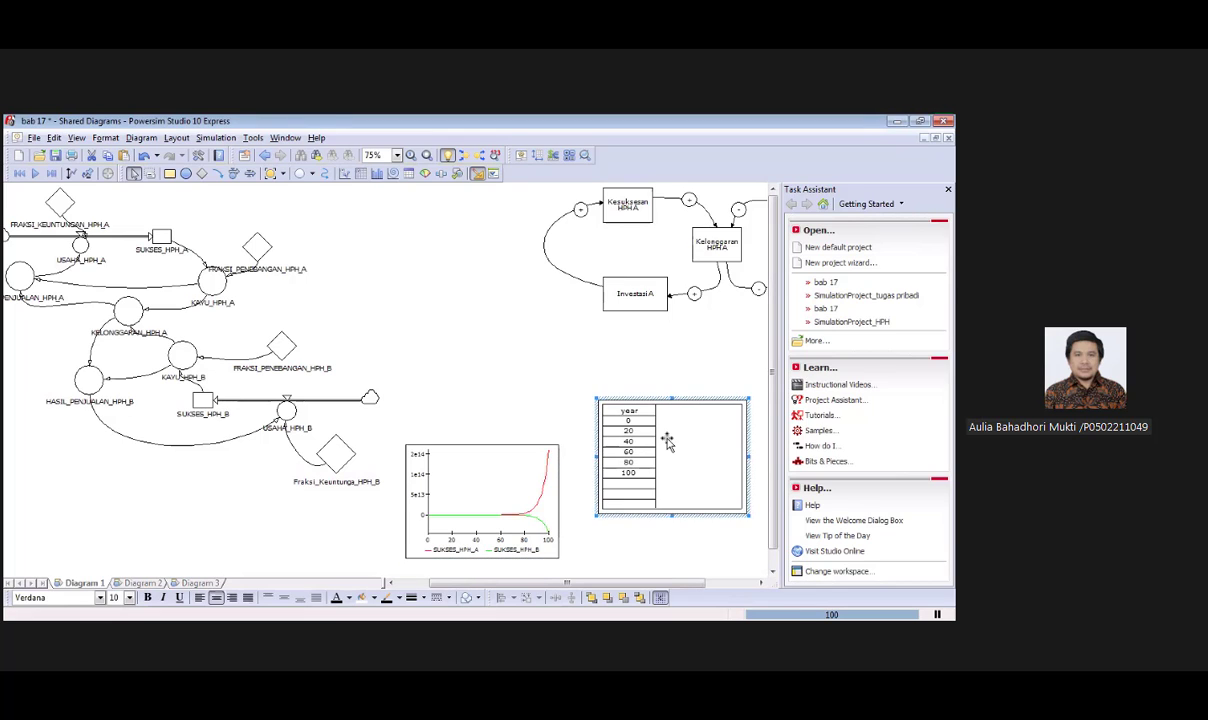
{"action": "right_click", "coordinate": [677, 403]}
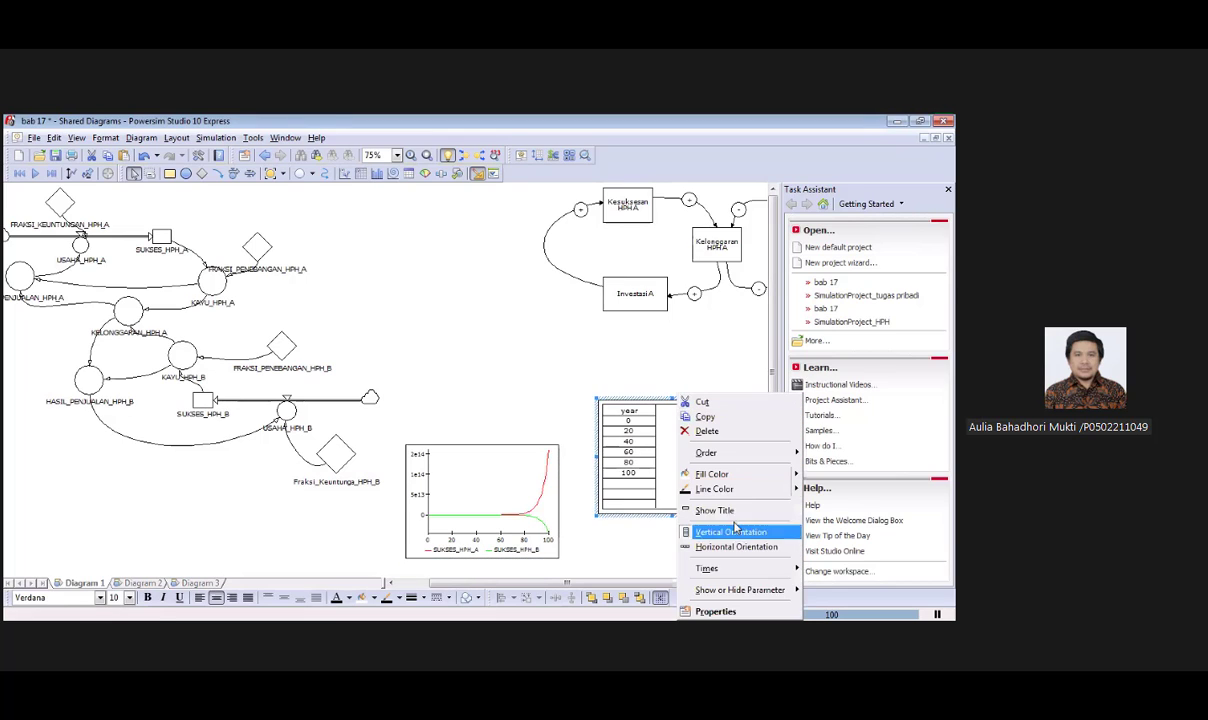
{"action": "left_click", "coordinate": [738, 612]}
{"action": "left_click", "coordinate": [95, 246]}
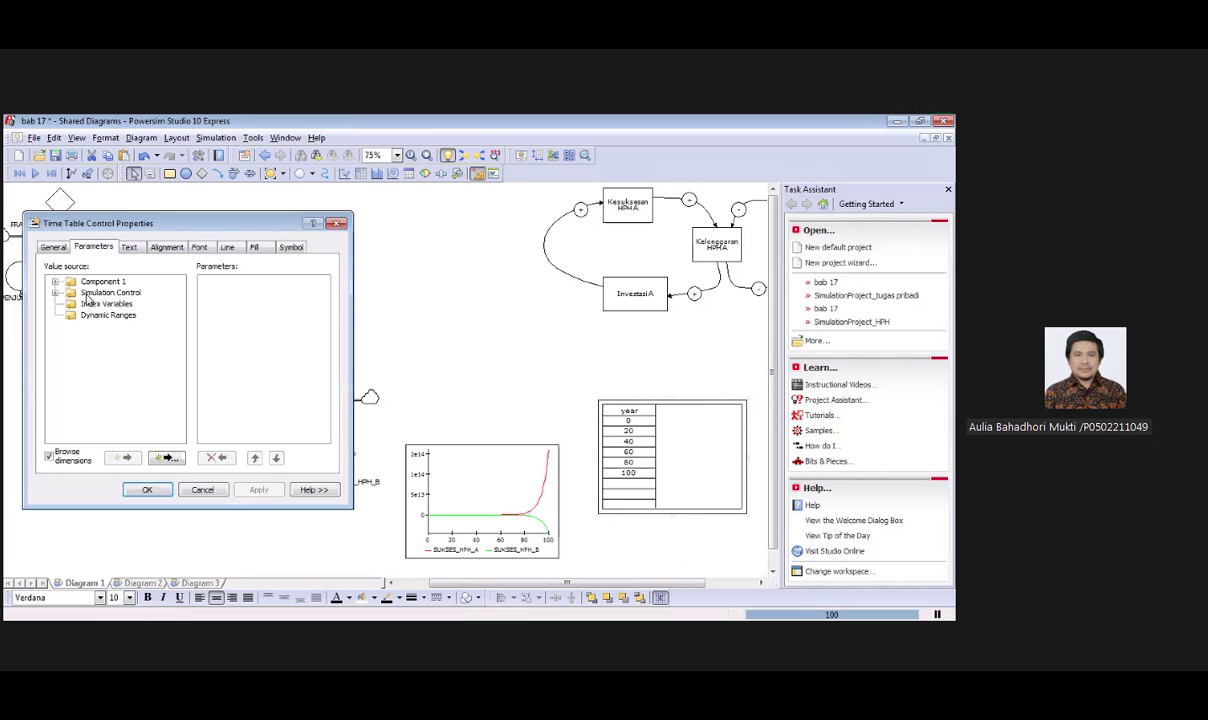
{"action": "double_click", "coordinate": [92, 281]}
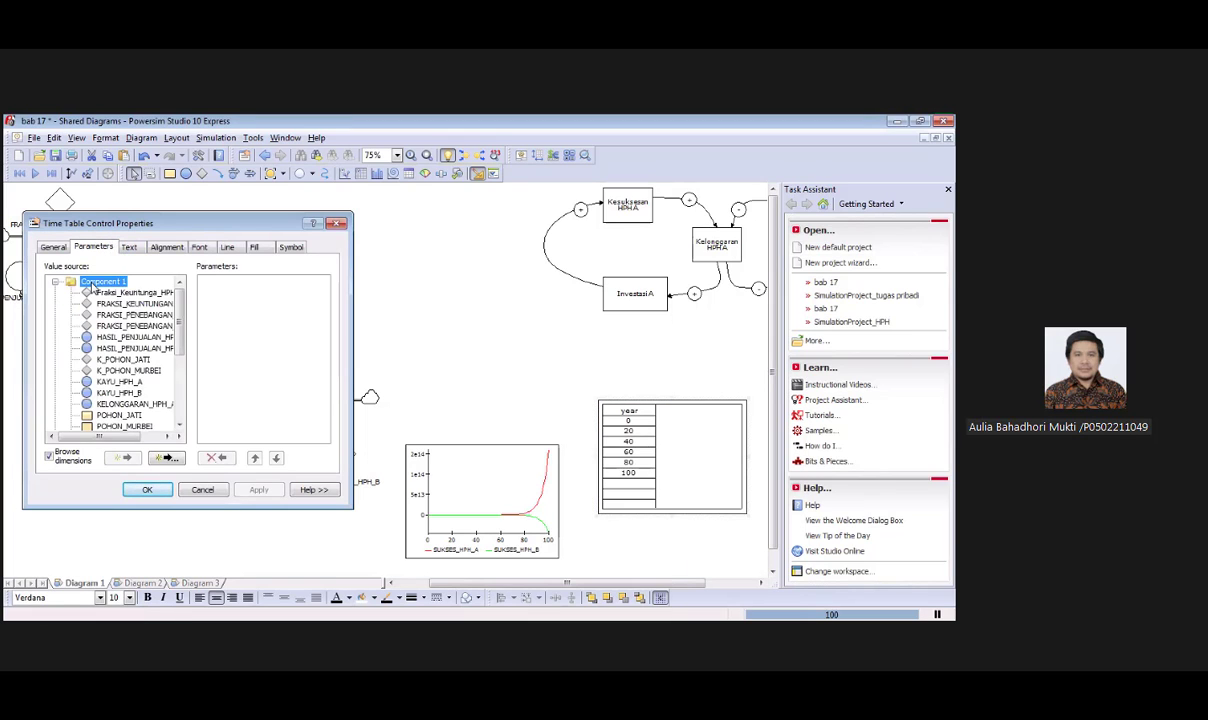
{"action": "scroll", "coordinate": [130, 355], "scroll_direction": "down", "scroll_amount": 4}
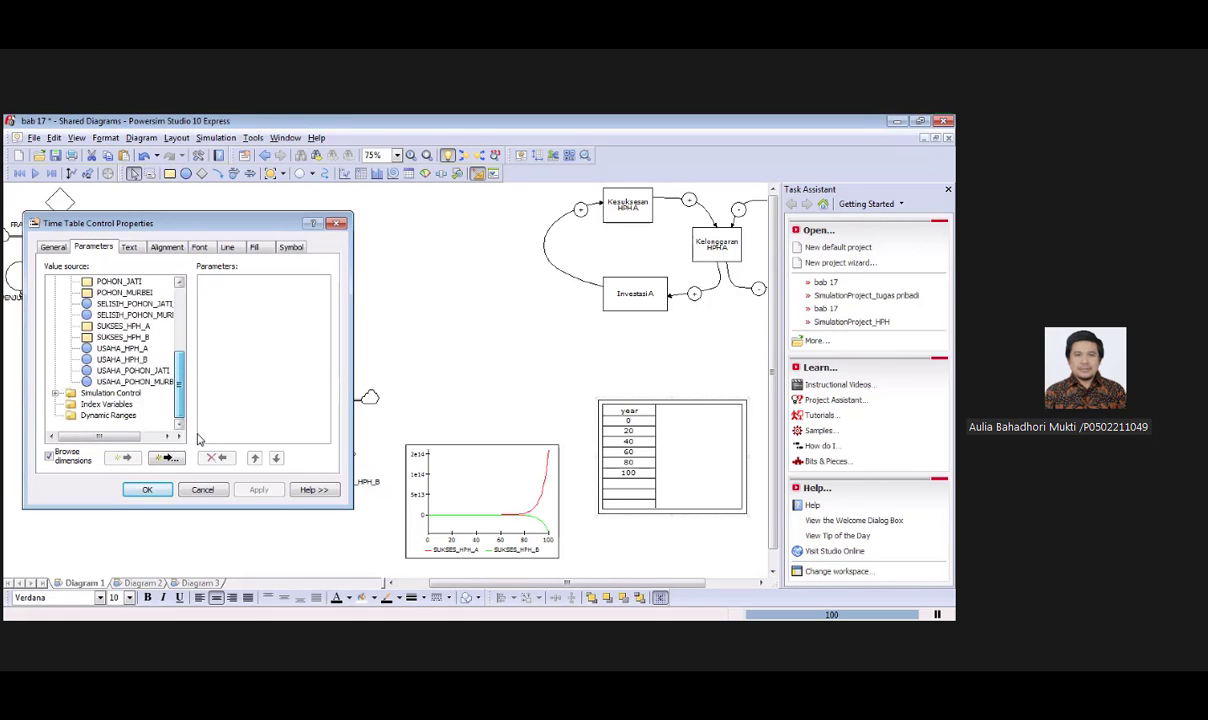
{"action": "double_click", "coordinate": [122, 326]}
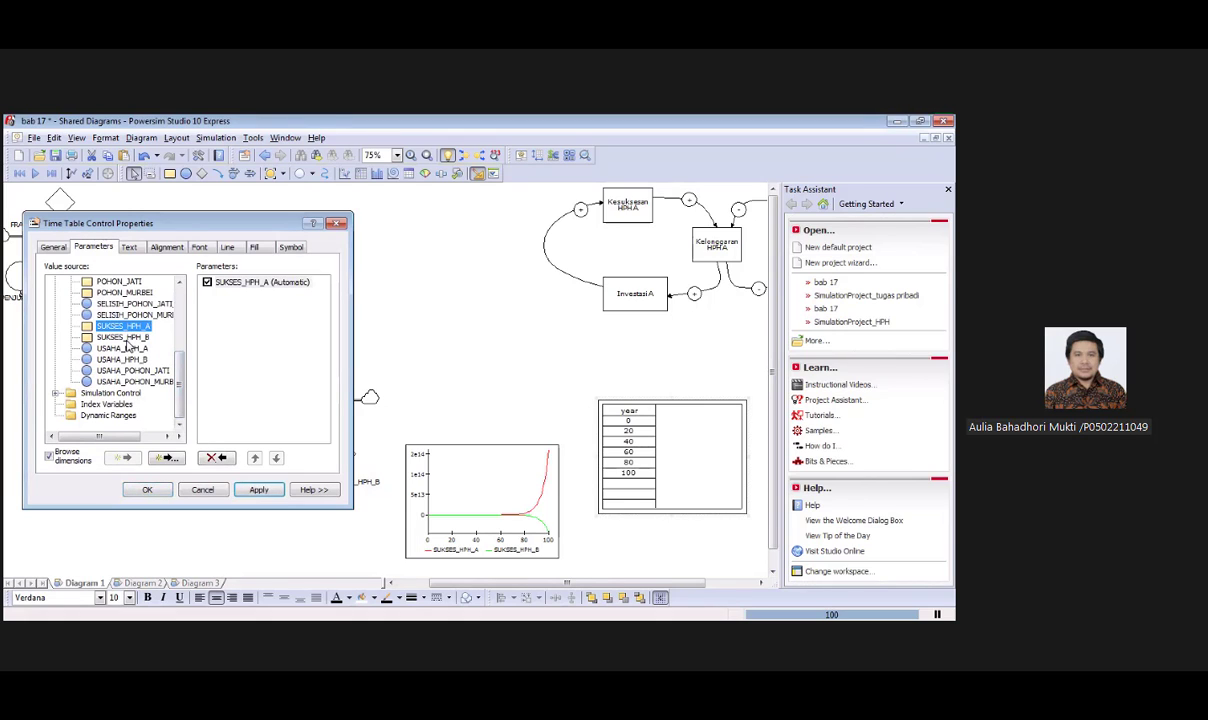
{"action": "double_click", "coordinate": [124, 338]}
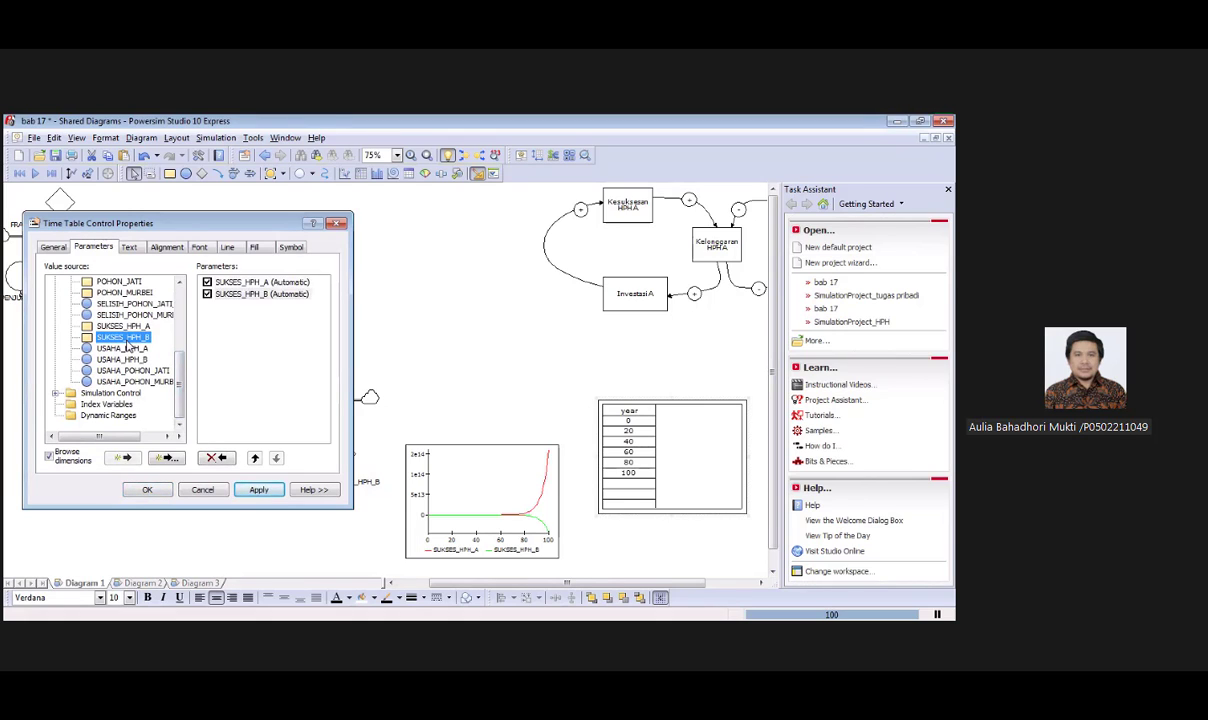
{"action": "left_click", "coordinate": [258, 489]}
{"action": "left_click", "coordinate": [147, 489]}
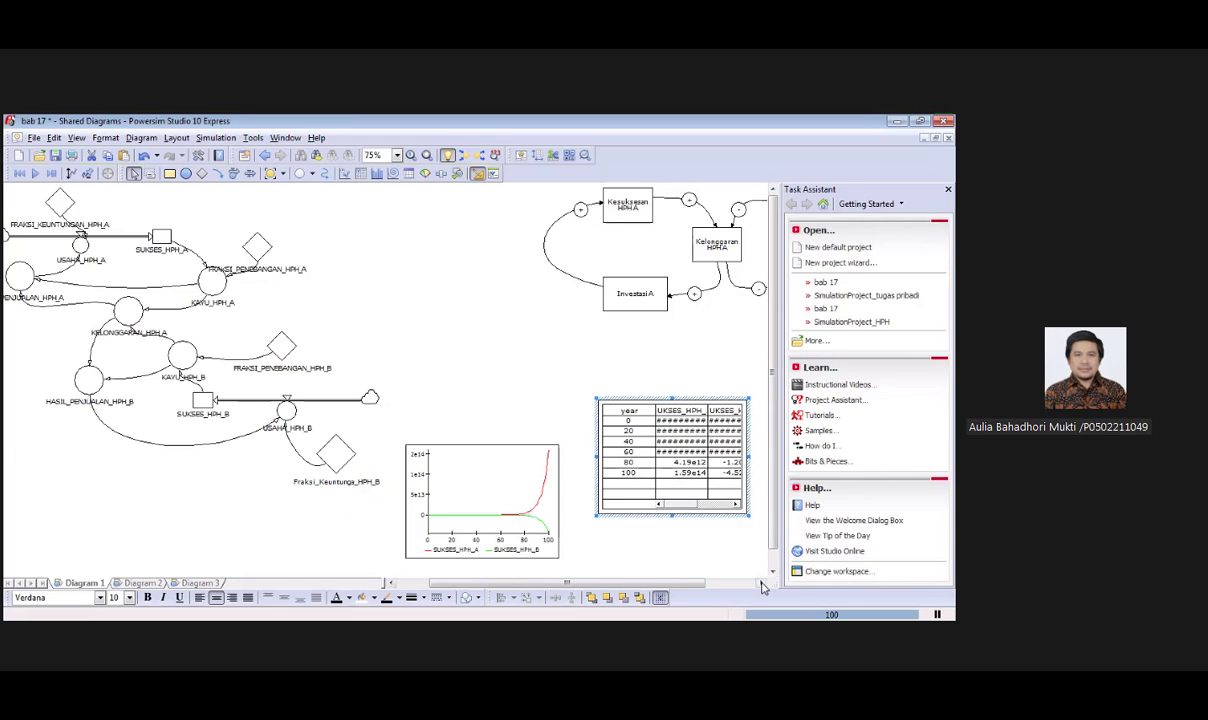
Widen the time table and its SUKSES_HPH_A and SUKSES_HPH_B columns to fit their full headings and values.
{"action": "scroll", "coordinate": [716, 550], "scroll_direction": "right", "scroll_amount": 2}
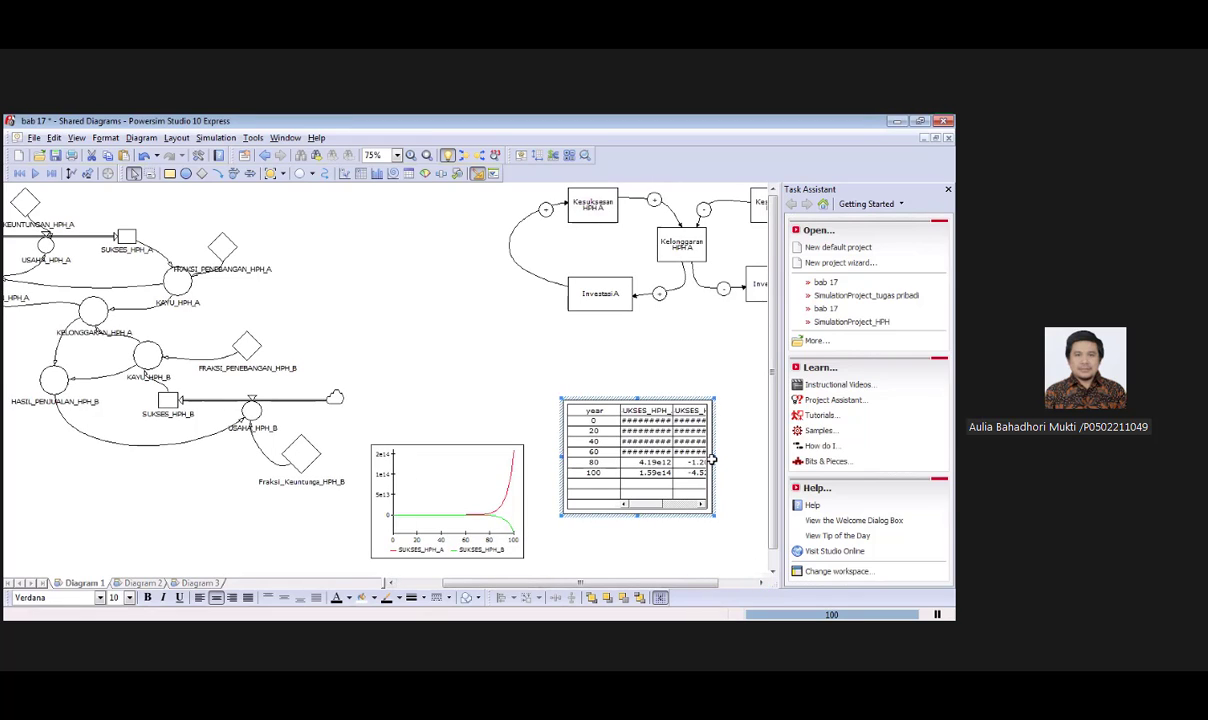
{"action": "left_click_drag", "start_coordinate": [706, 460], "coordinate": [760, 472]}
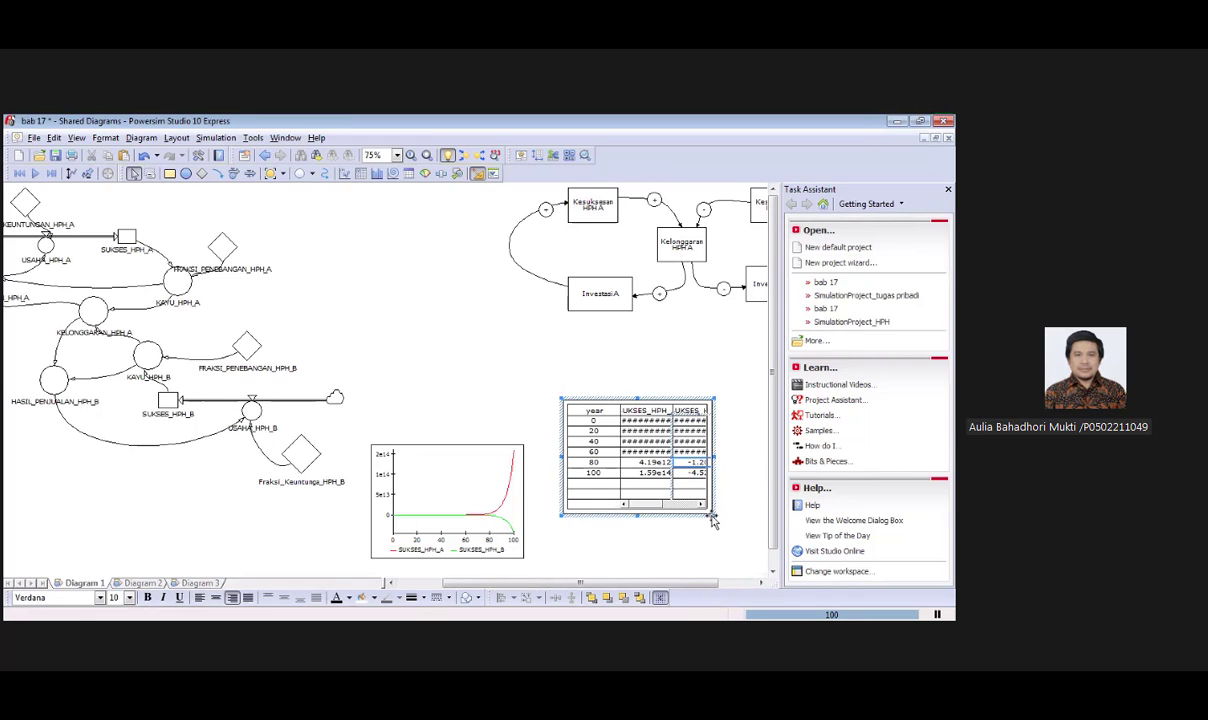
{"action": "left_click", "coordinate": [726, 445]}
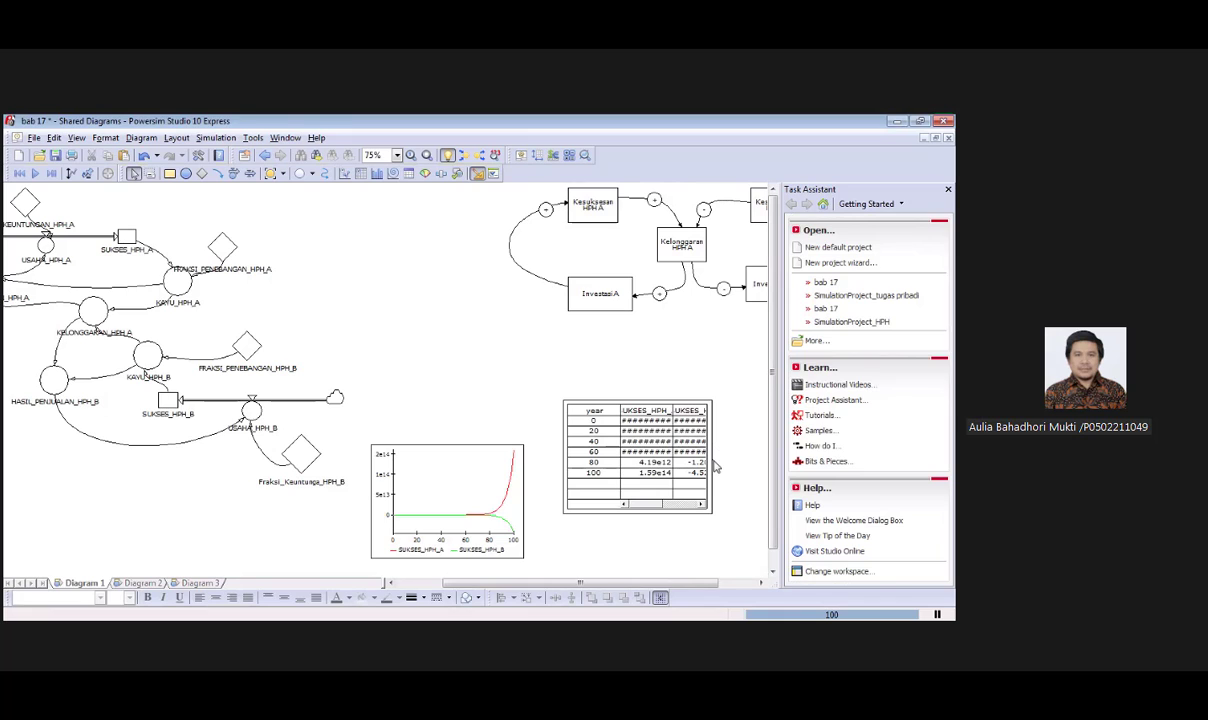
{"action": "left_click", "coordinate": [708, 462]}
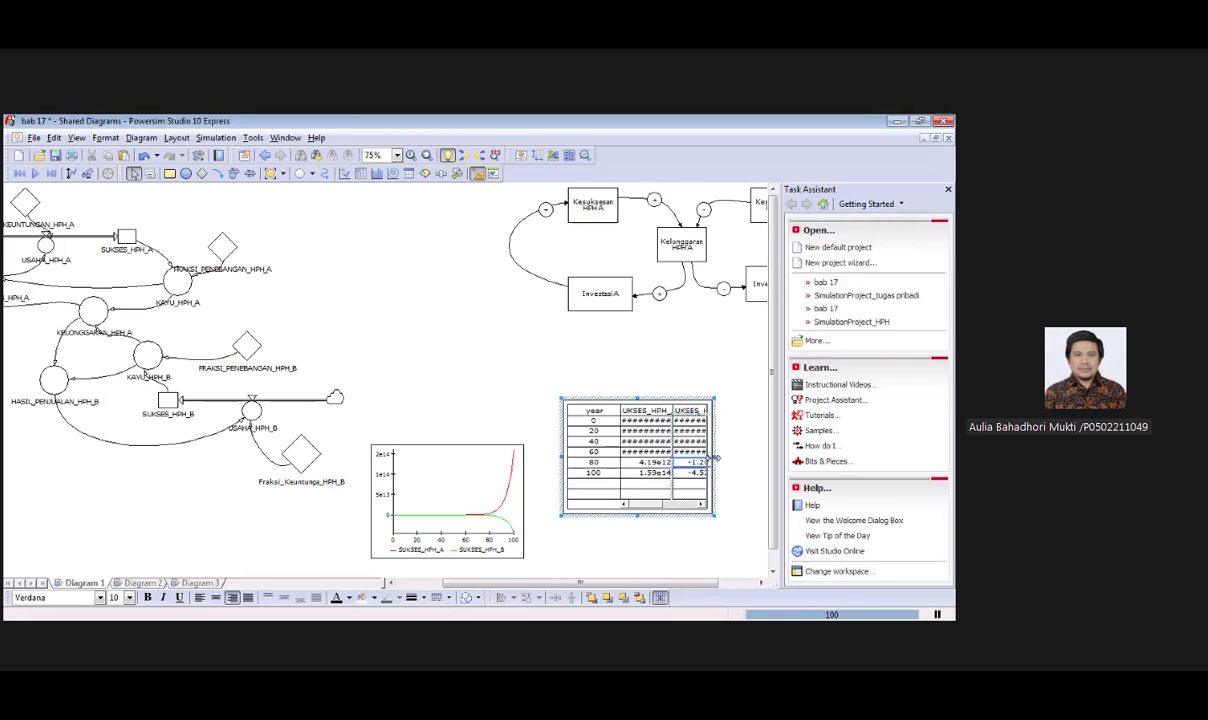
{"action": "left_click_drag", "start_coordinate": [716, 458], "coordinate": [766, 458]}
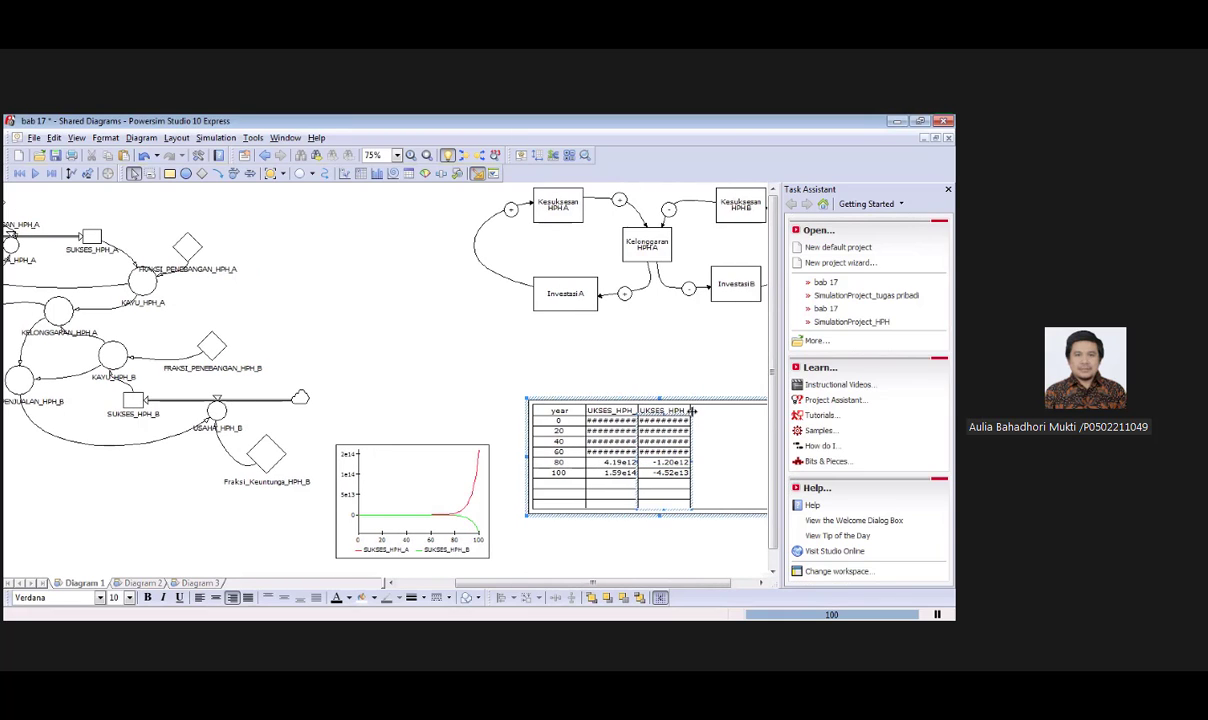
{"action": "left_click_drag", "start_coordinate": [691, 411], "coordinate": [741, 410]}
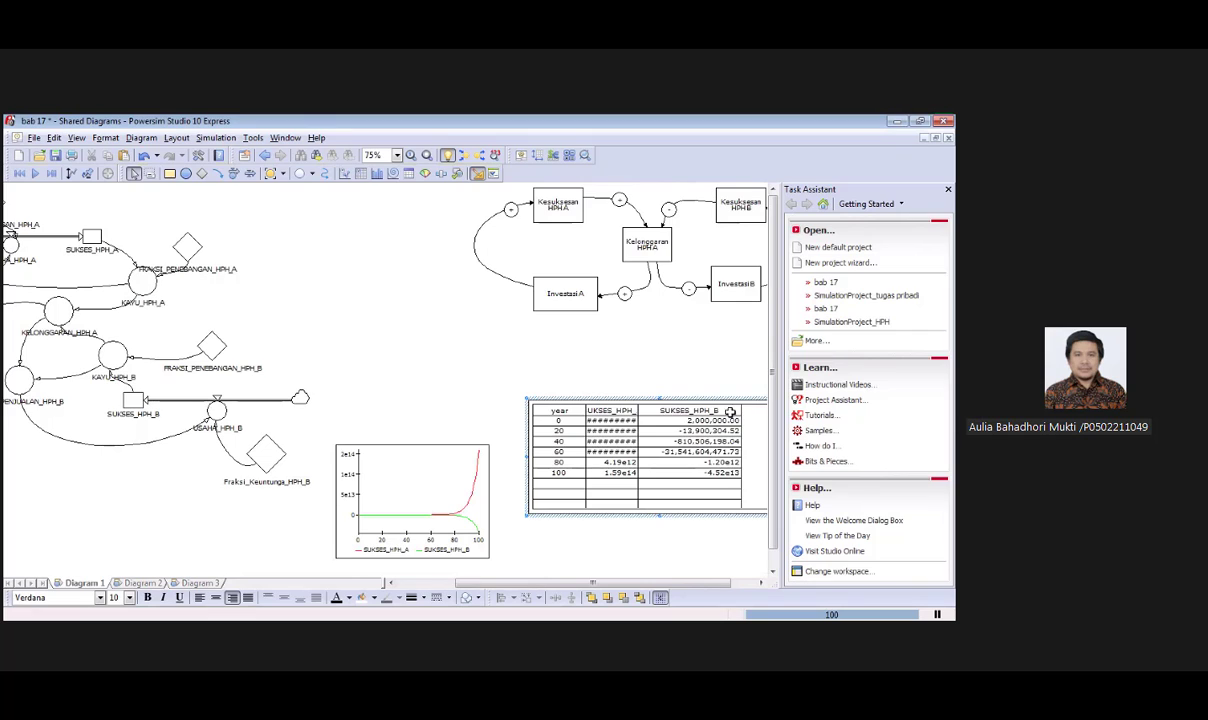
{"action": "double_click", "coordinate": [637, 408]}
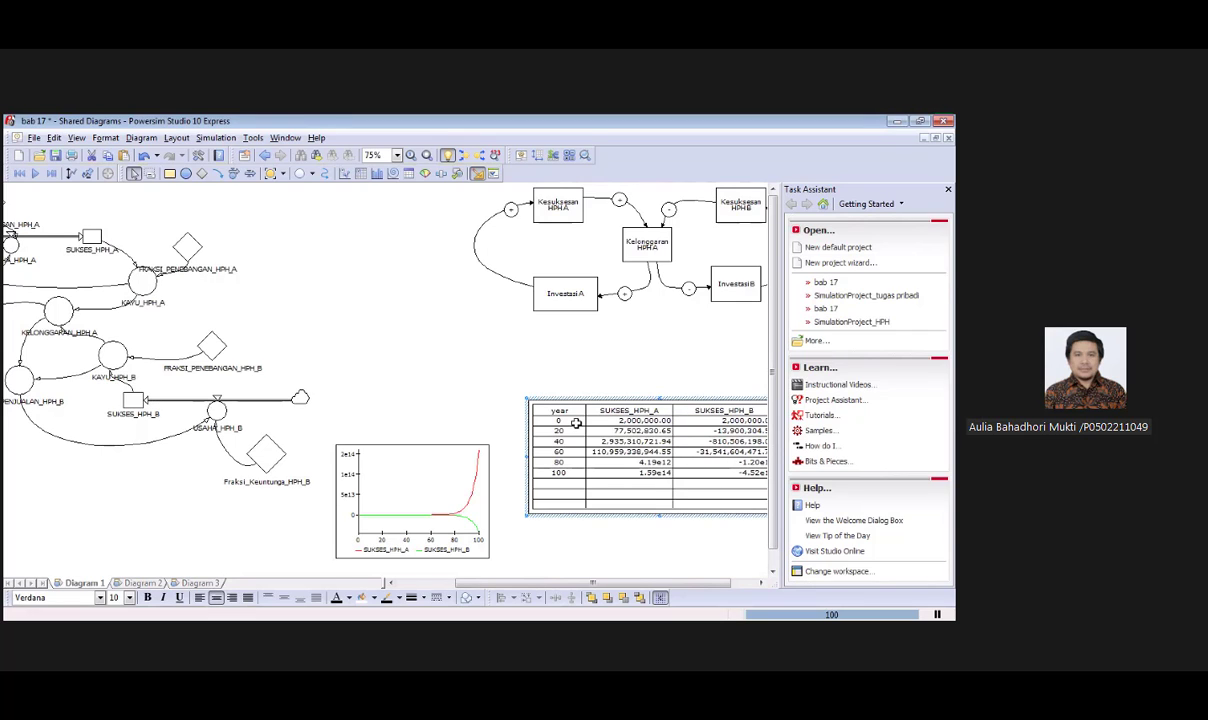
Move the SUKSES time table up beneath the causal loop diagram and widen its SUKSES_HPH_A column.
{"action": "left_click_drag", "start_coordinate": [618, 399], "coordinate": [597, 350]}
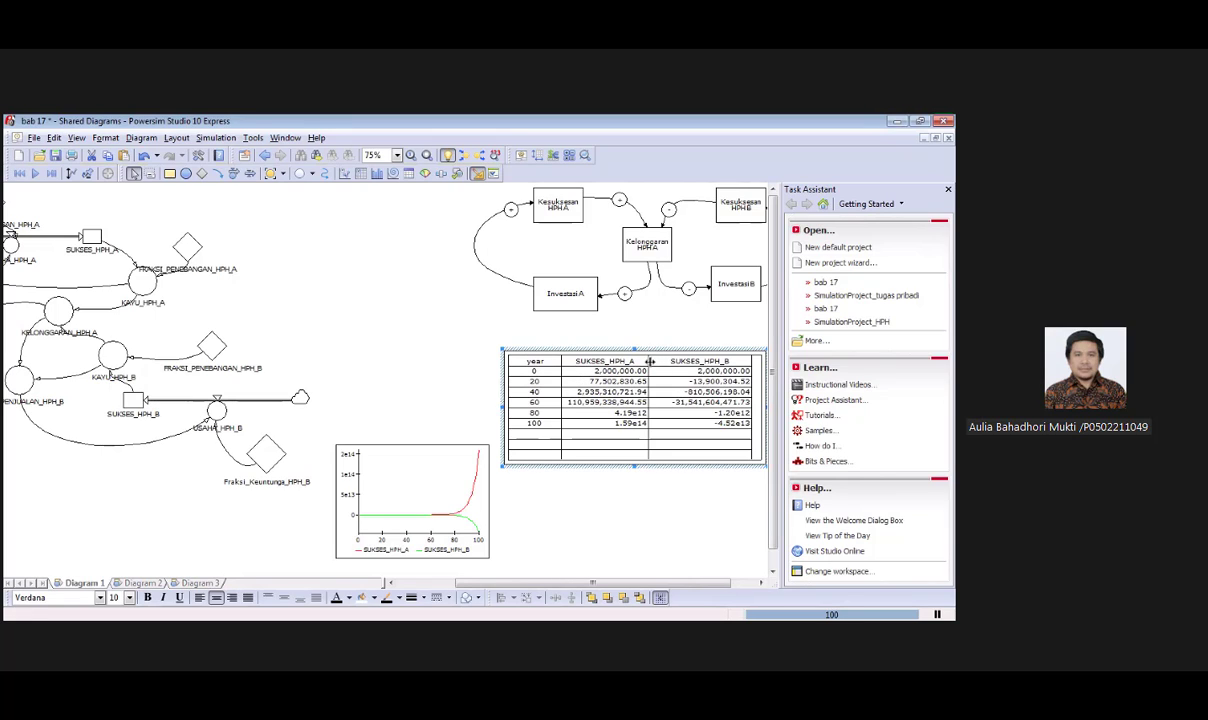
{"action": "left_click_drag", "start_coordinate": [648, 361], "coordinate": [663, 365]}
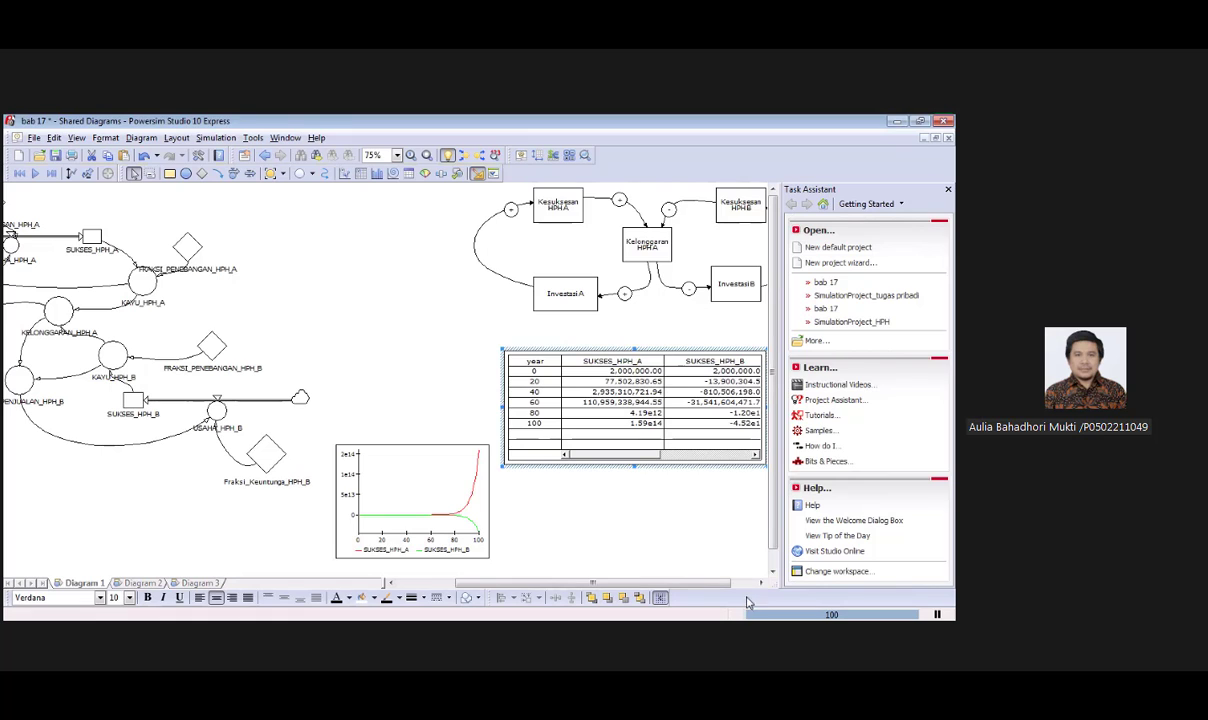
{"action": "left_click", "coordinate": [761, 584]}
{"action": "left_click", "coordinate": [761, 584]}
{"action": "left_click", "coordinate": [761, 584]}
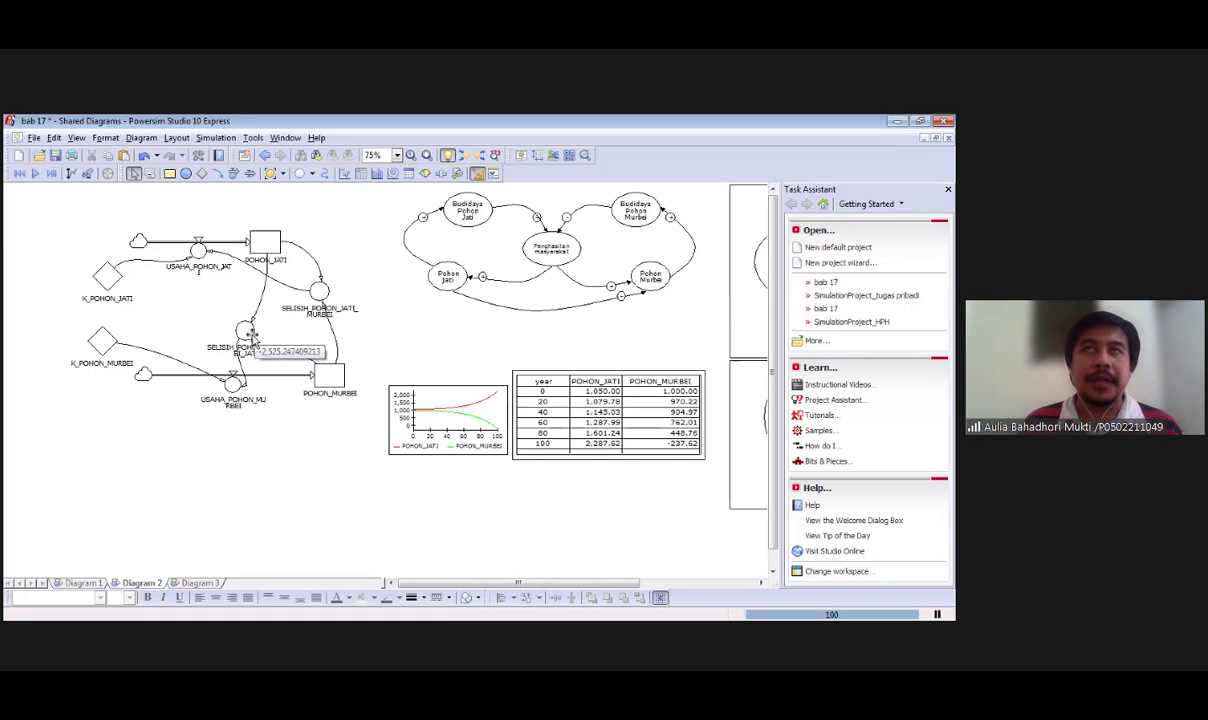
Move the POHON_JATI and POHON_MURBEI time table in Diagram 2 below its time graph and enlarge the table's frame.
{"action": "mouse_move", "coordinate": [249, 338]}
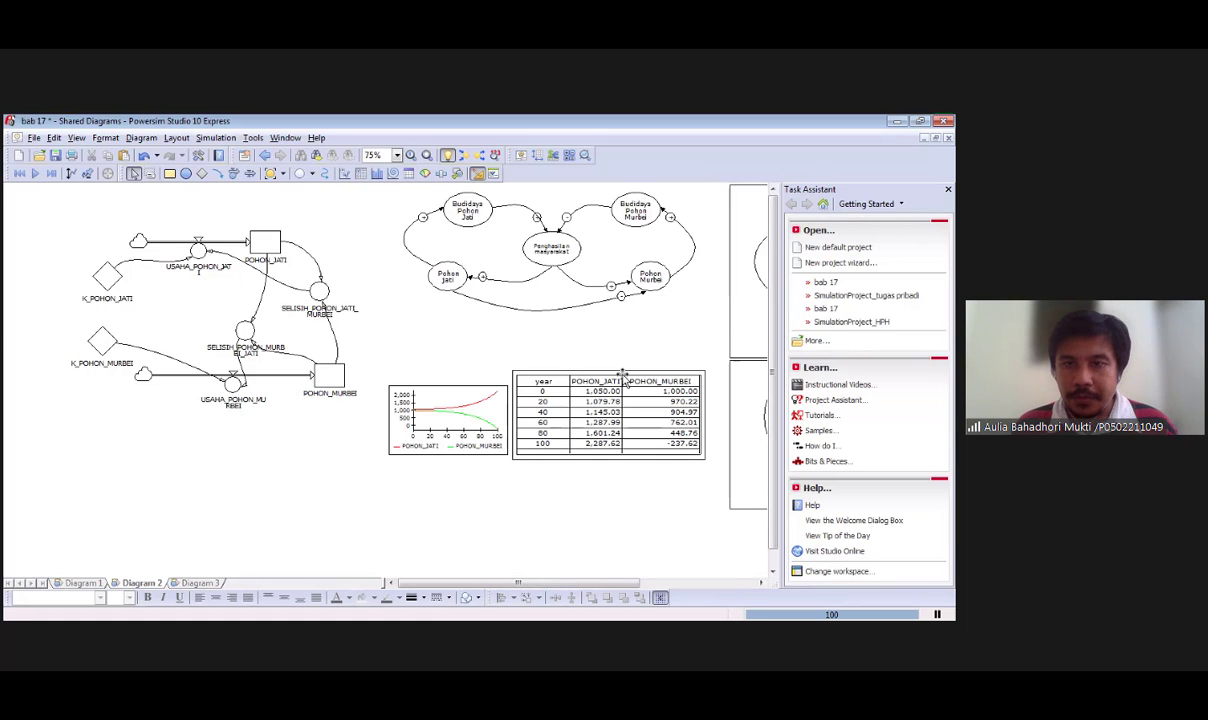
{"action": "left_click_drag", "start_coordinate": [620, 381], "coordinate": [433, 481]}
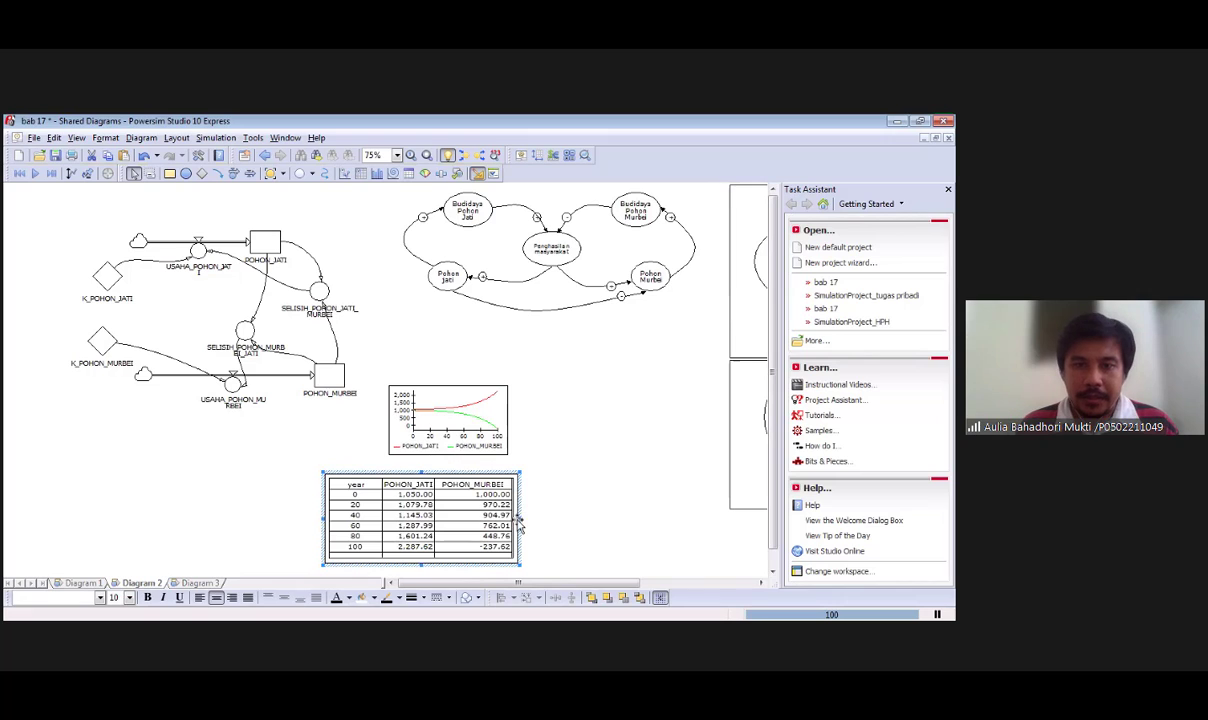
{"action": "left_click_drag", "start_coordinate": [531, 528], "coordinate": [590, 518]}
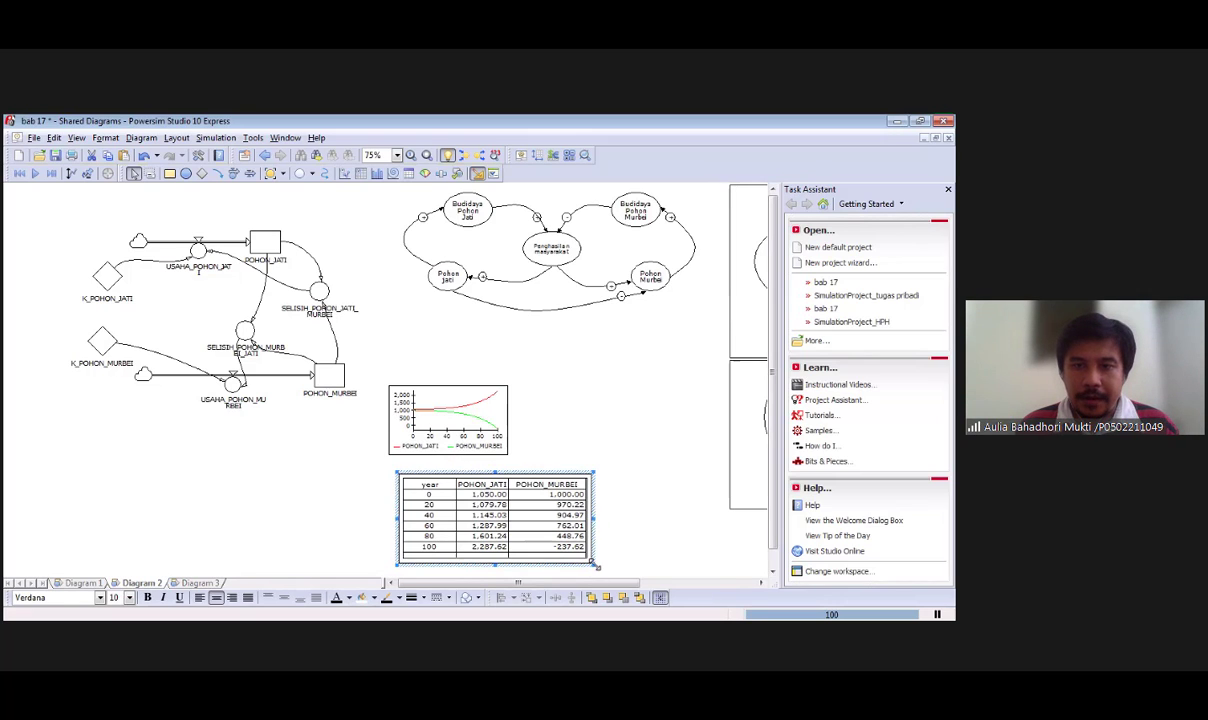
{"action": "left_click_drag", "start_coordinate": [593, 565], "coordinate": [652, 595]}
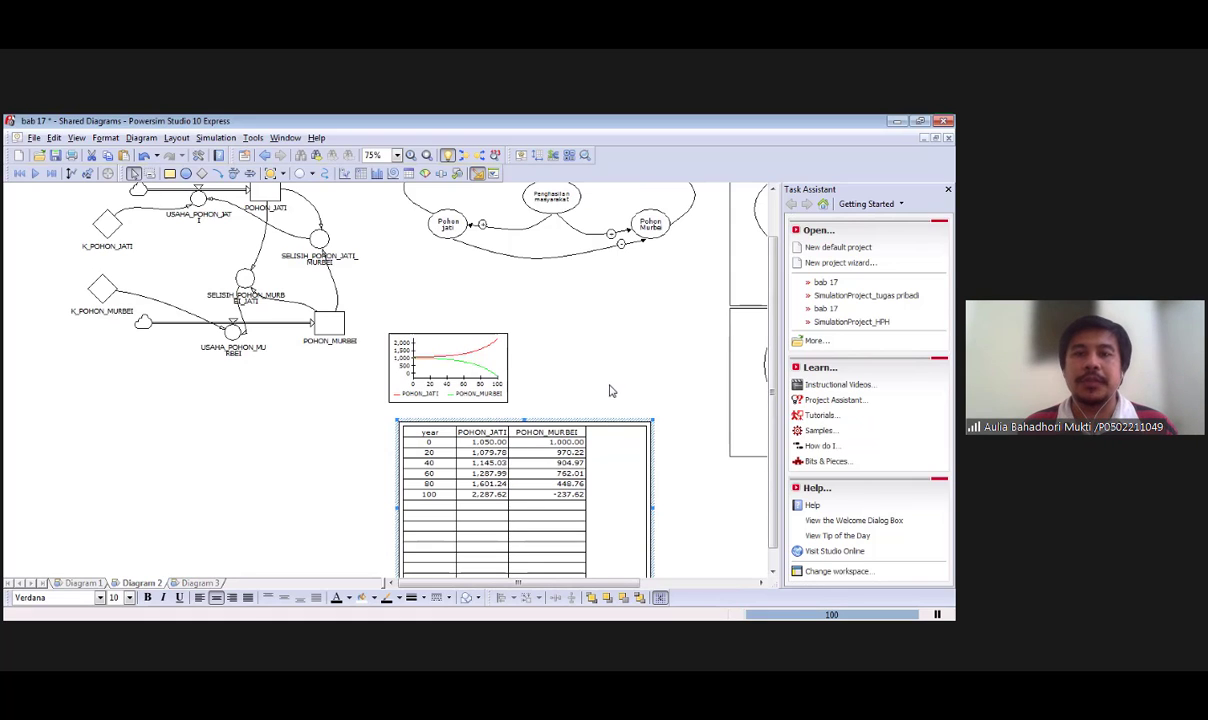
{"action": "scroll", "coordinate": [614, 392], "scroll_direction": "up", "scroll_amount": 1}
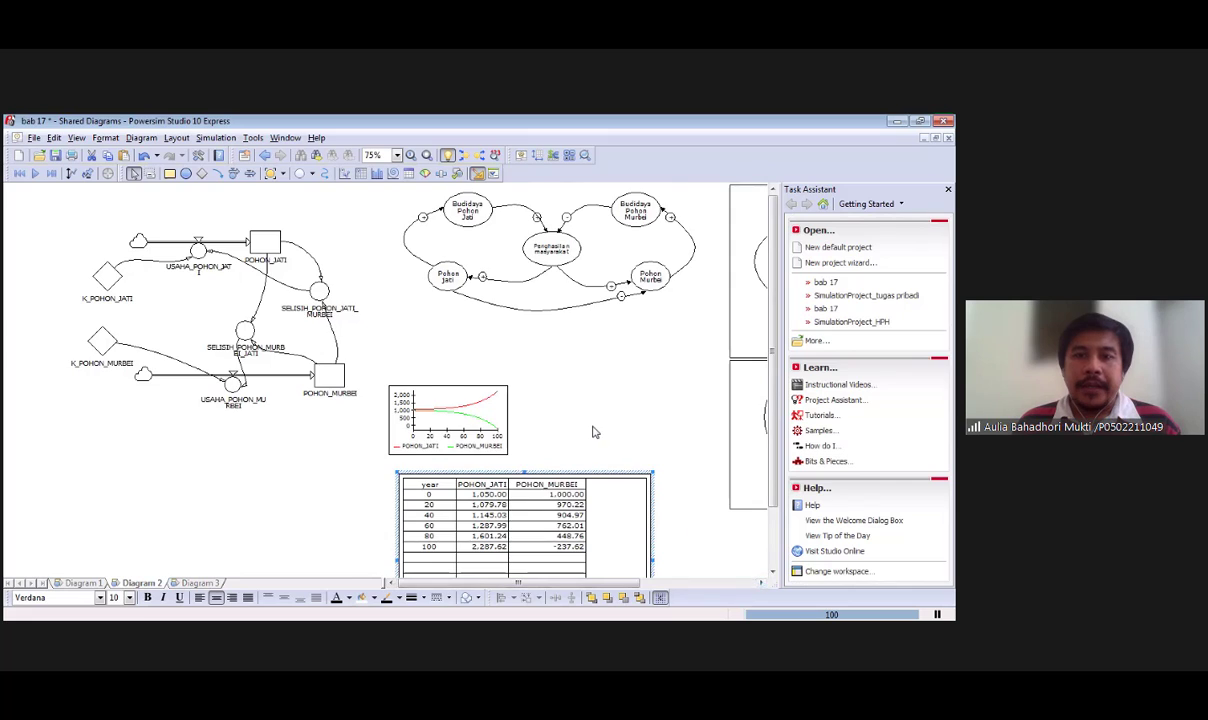
{"action": "scroll", "coordinate": [565, 410], "scroll_direction": "down", "scroll_amount": 1}
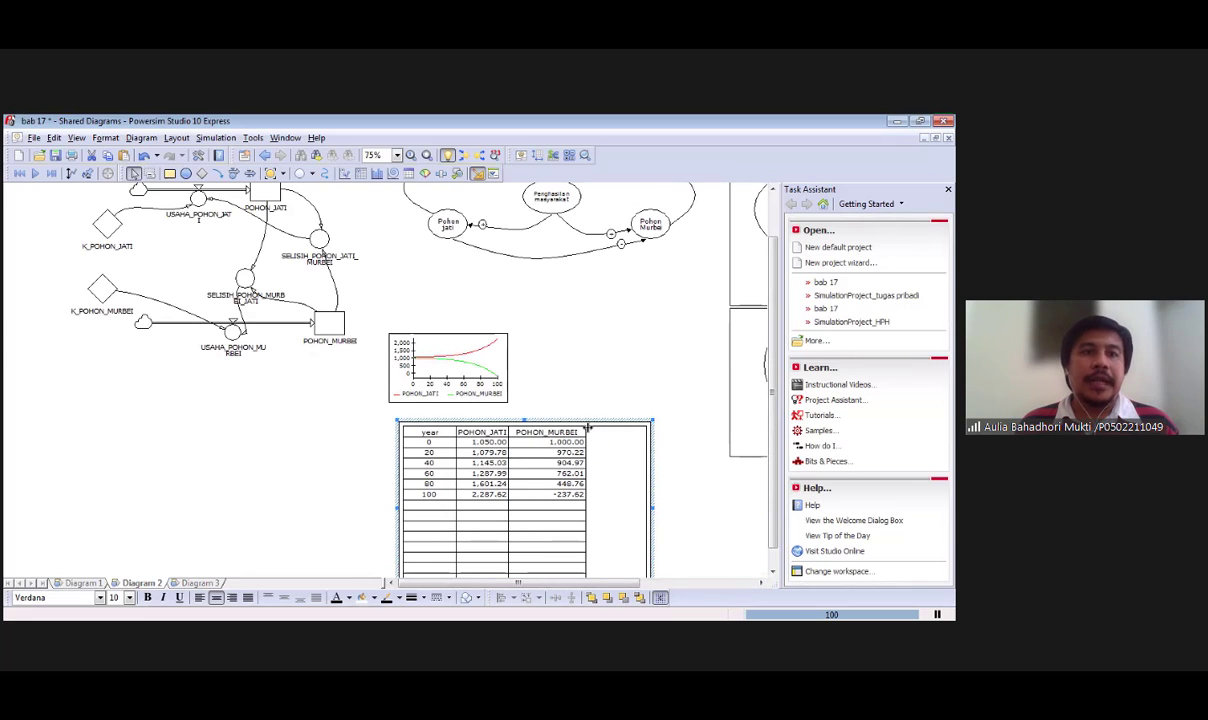